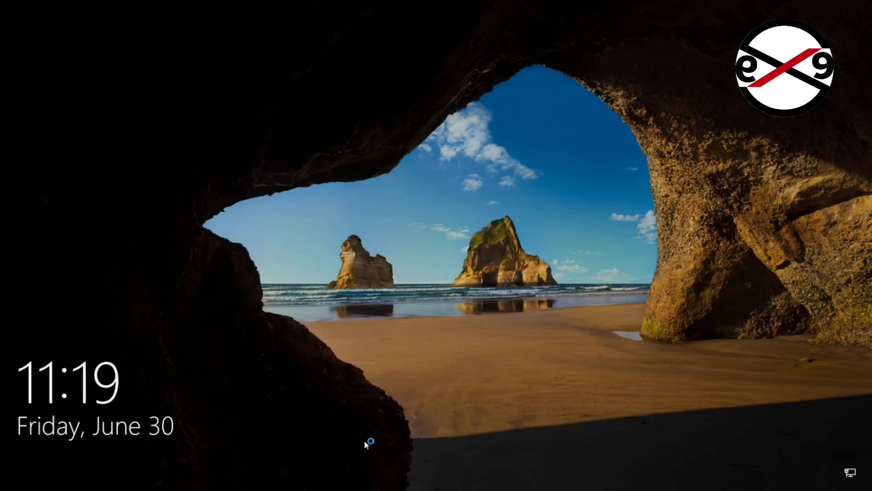
- From the sign-in screen, restart the PC into the recovery options, confirming the restart despite other signed-in users
left_click(570, 328)
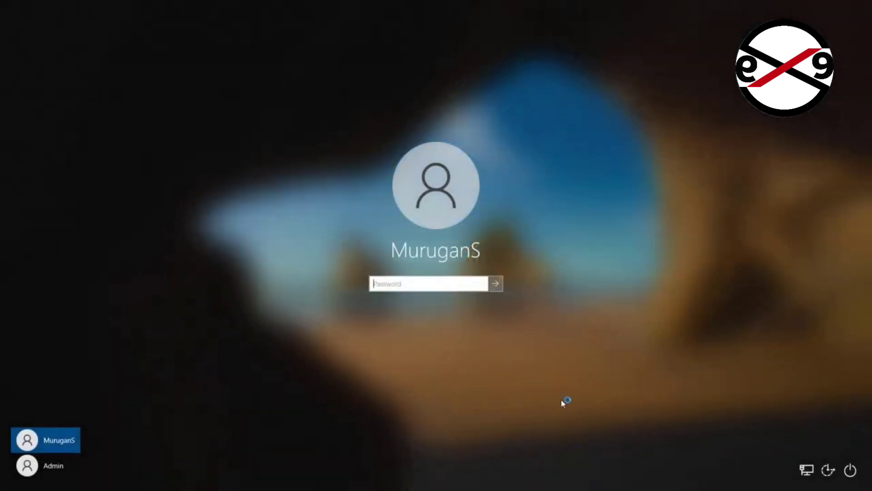
left_click(850, 470)
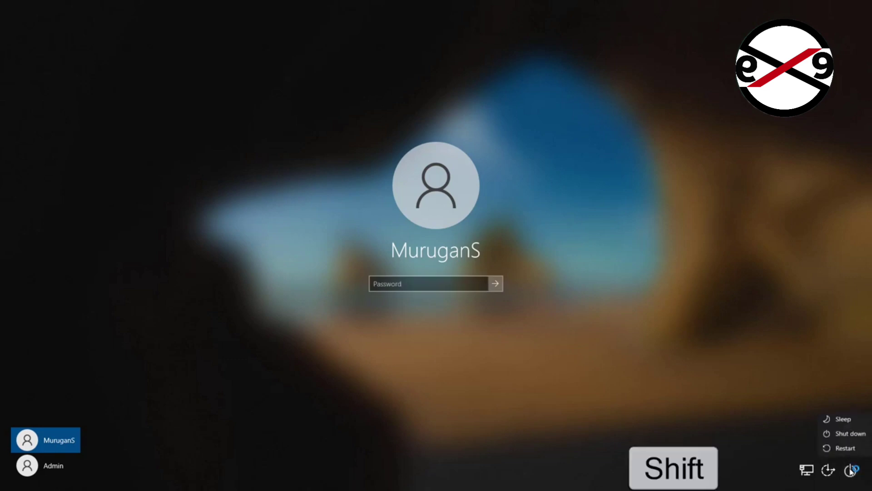
left_click(846, 447, "shift")
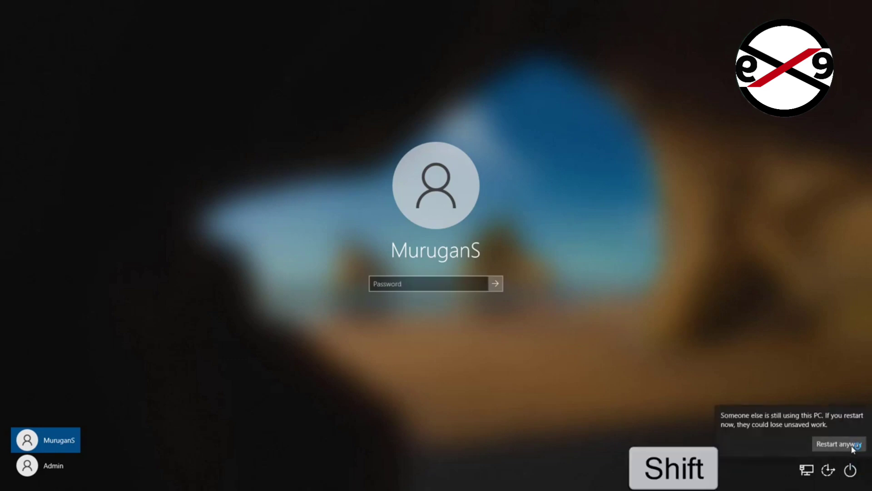
left_click(842, 444, "shift")
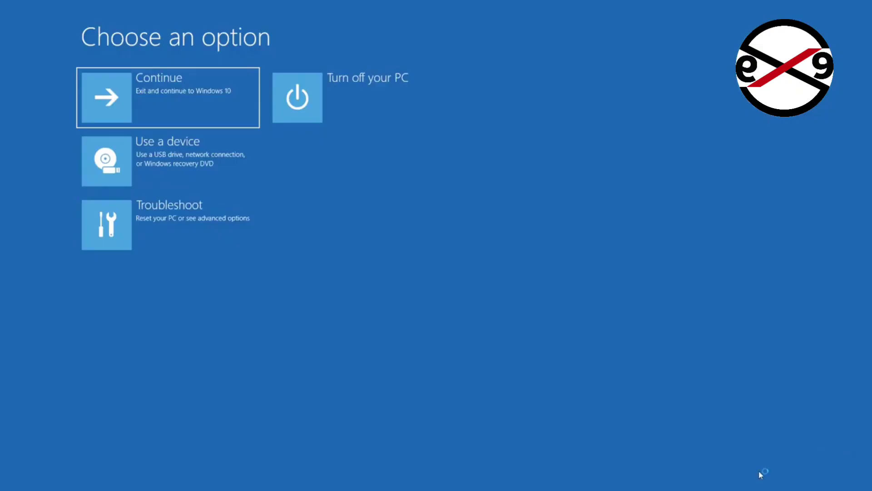
- Open Startup Settings in the advanced troubleshooting options and restart the PC to change its startup behavior
left_click(220, 227)
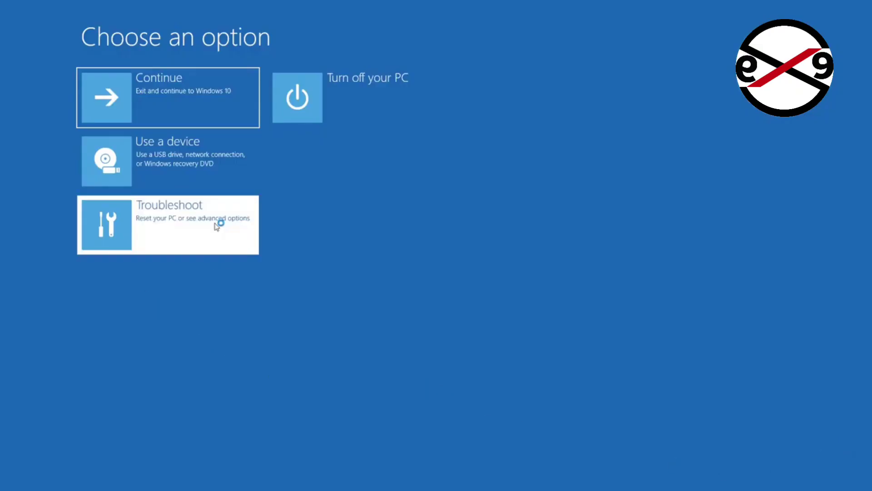
left_click(211, 160)
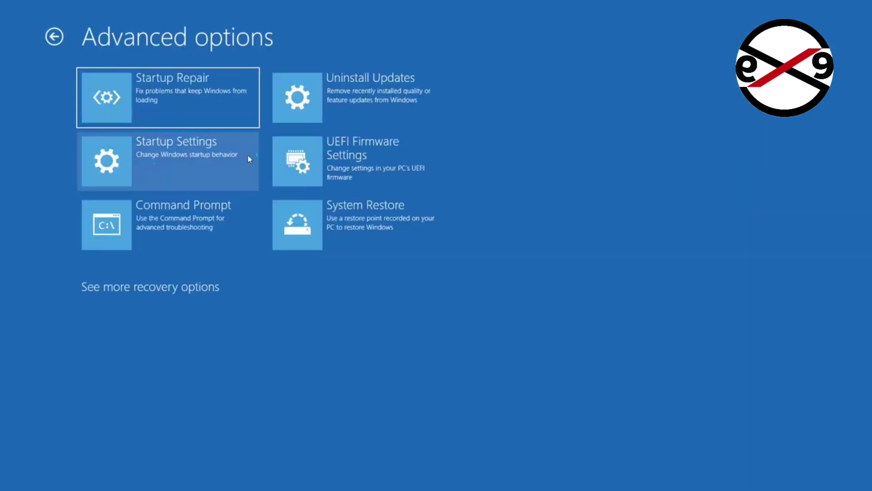
left_click(175, 158)
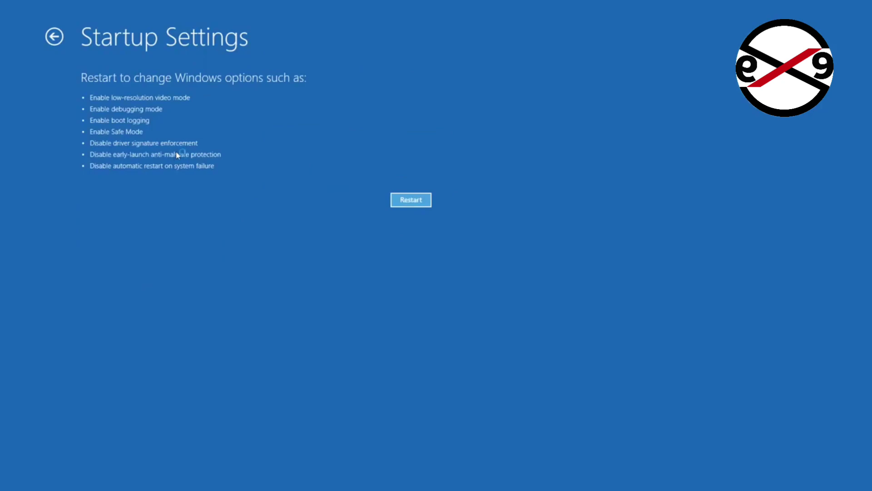
left_click(408, 201)
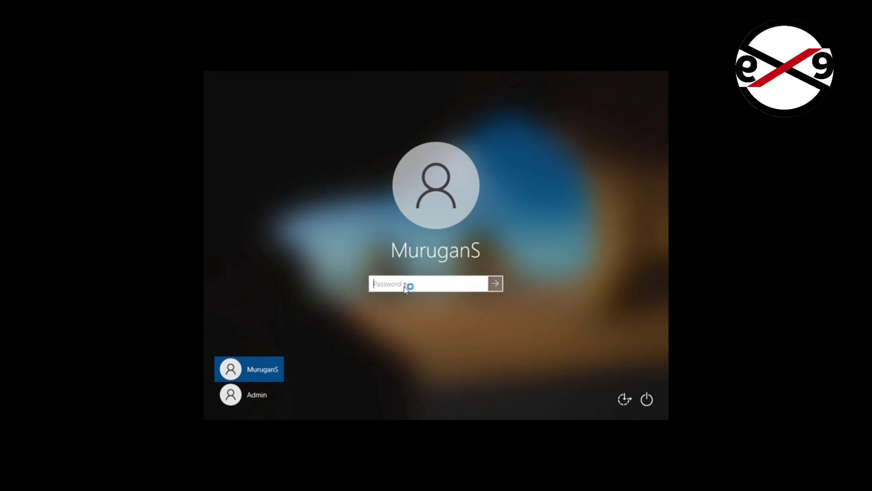
- Sign in to the preselected user account in Safe Mode by entering the account password
type("*********")
key("Return")
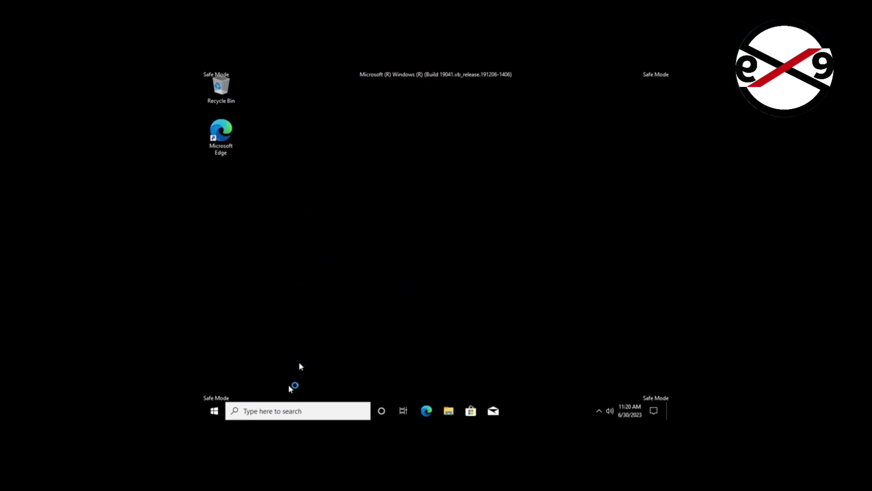
- Search Windows for "cmd" and run Command Prompt as administrator
left_click(282, 411)
type("cmd")
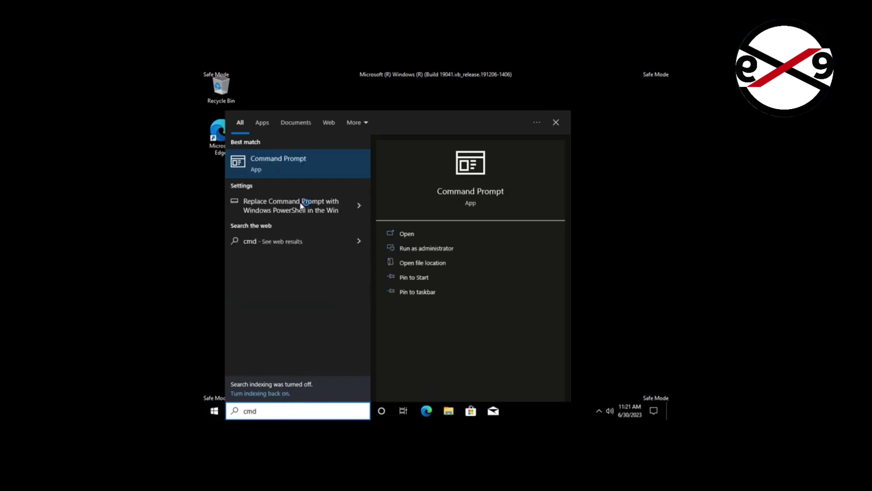
right_click(313, 155)
left_click(357, 162)
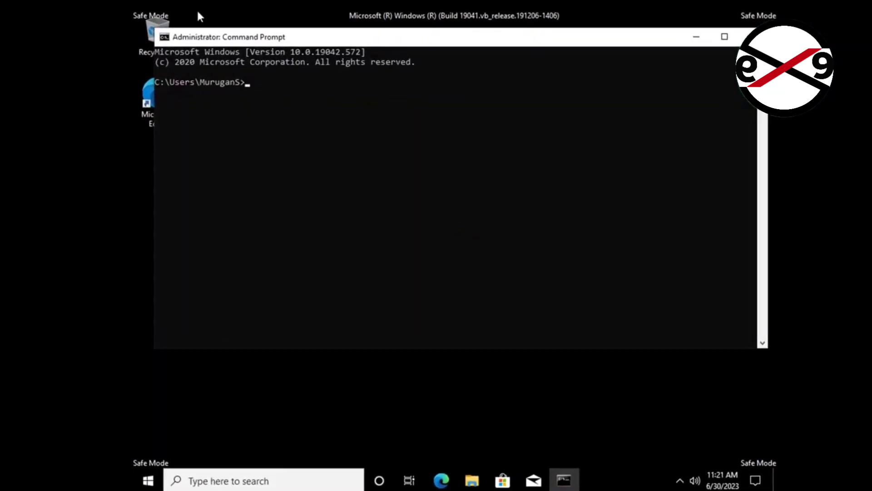
- Run "wmic useraccount get domain, name, sid" and highlight the signed-in user's whole row, including the SID
type("wmic useraccount")
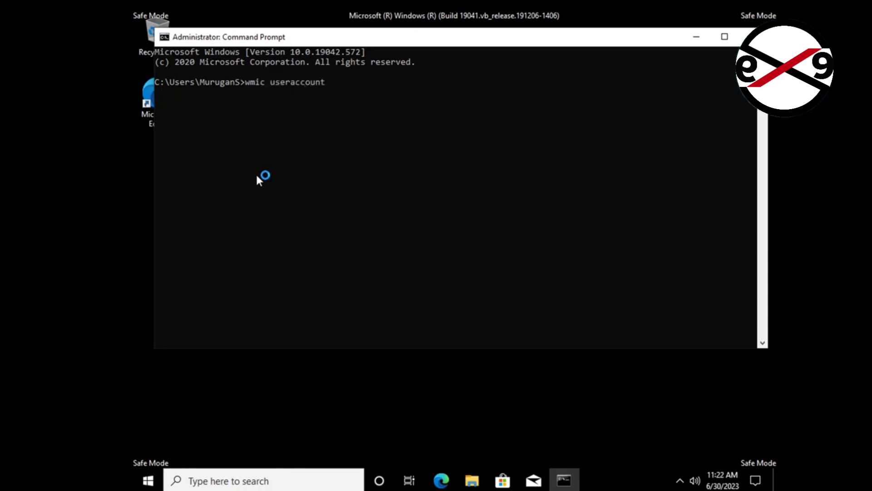
type(" get domain, name, sid")
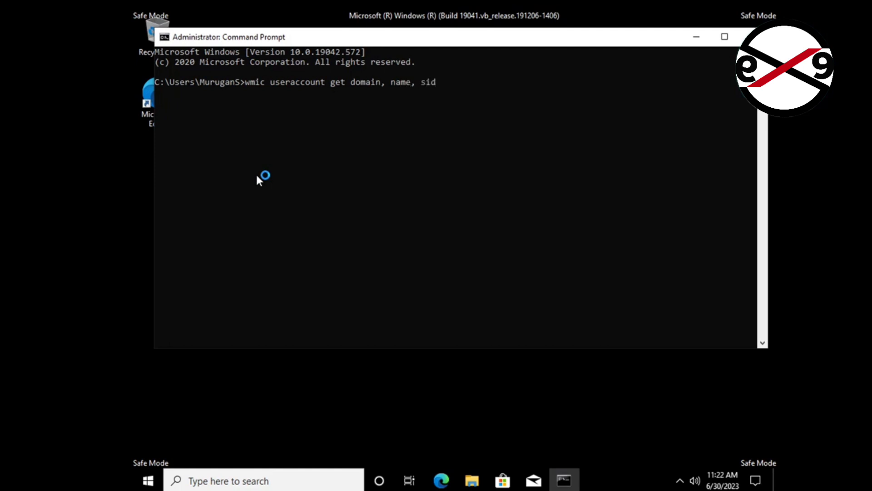
key("Return")
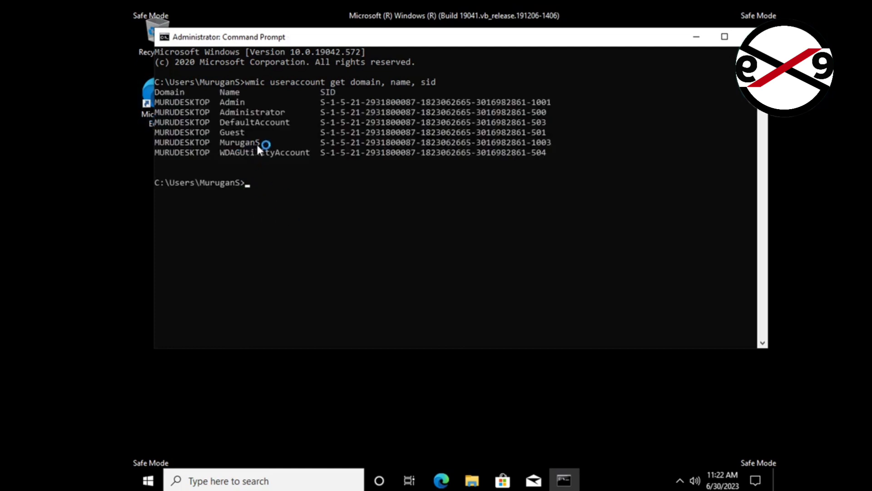
left_click_drag(219, 143, 259, 144)
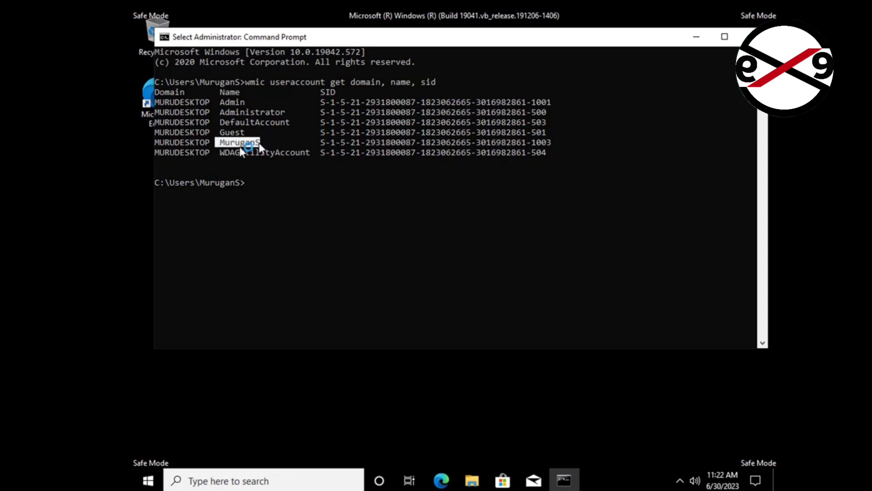
left_click_drag(155, 142, 254, 146)
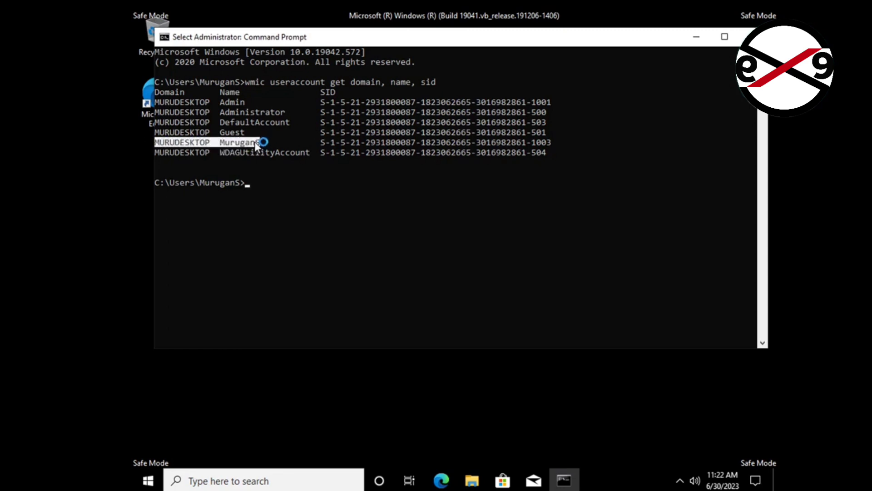
left_click(254, 143)
left_click_drag(159, 142, 555, 141)
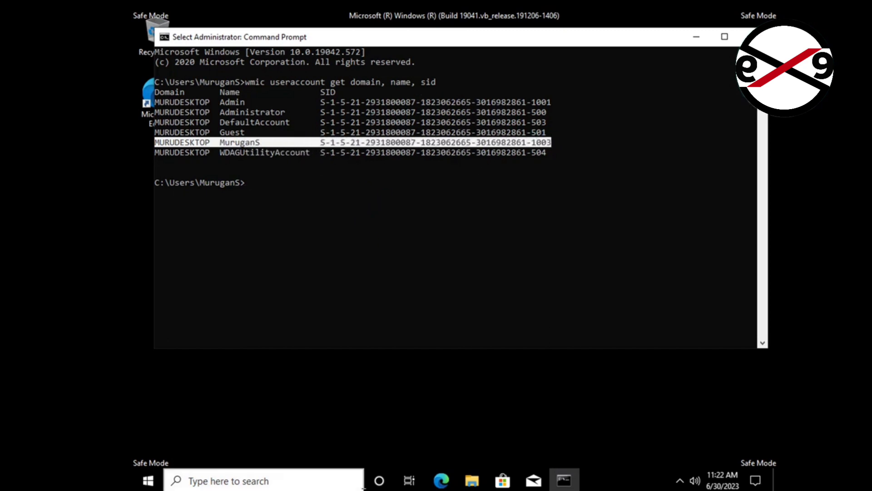
- Search for "regedit", run Registry Editor as administrator, and move its window aside so the account names in Command Prompt stay readable
left_click(297, 483)
type("regedit")
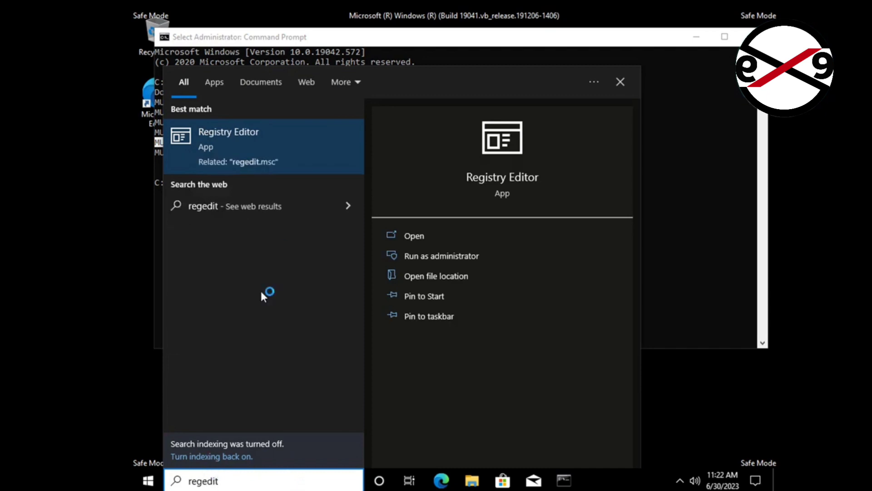
left_click(250, 144)
right_click(249, 141)
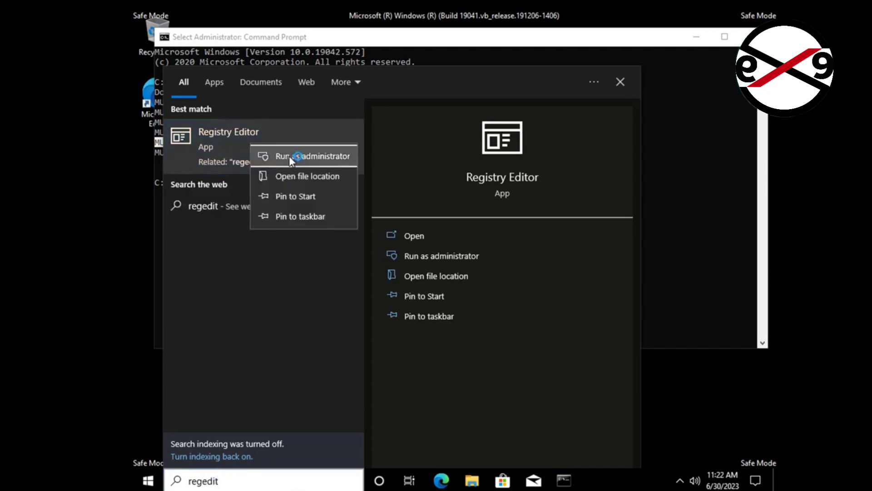
left_click(289, 156)
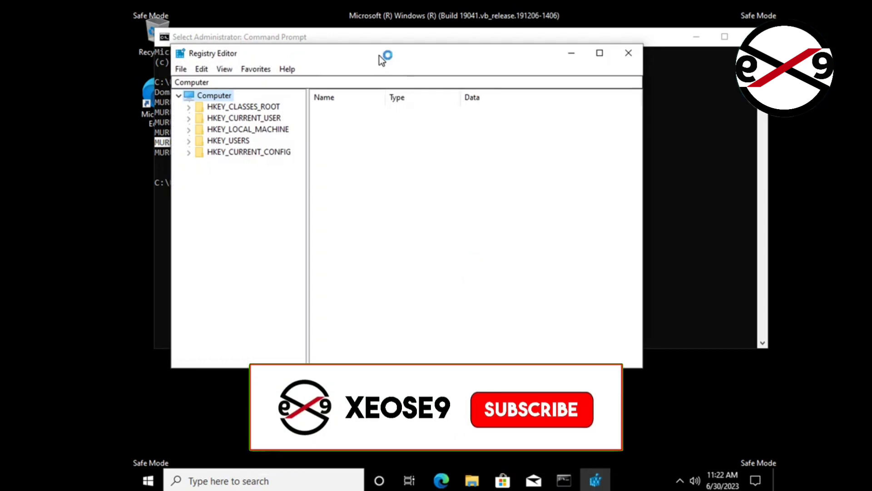
left_click_drag(378, 56, 503, 40)
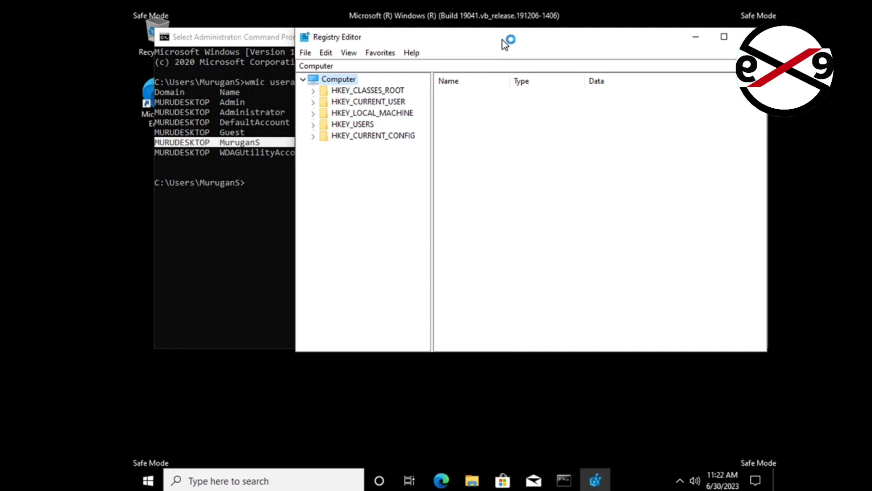
mouse_move(503, 40)
left_mouse_down()
mouse_move(544, 41)
mouse_move(504, 39)
mouse_move(513, 39)
left_mouse_up()
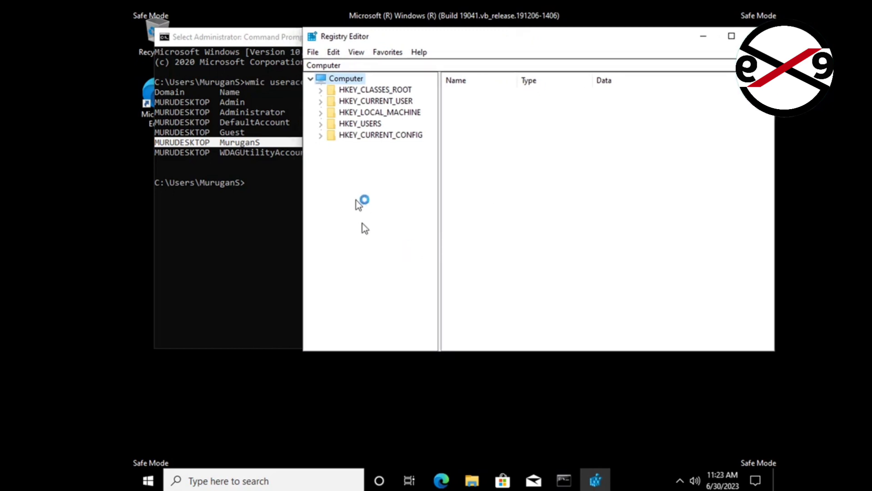
- Expand HKEY_LOCAL_MACHINE\SOFTWARE in the registry tree, then enlarge the Registry Editor window and widen the key tree
left_click(368, 112)
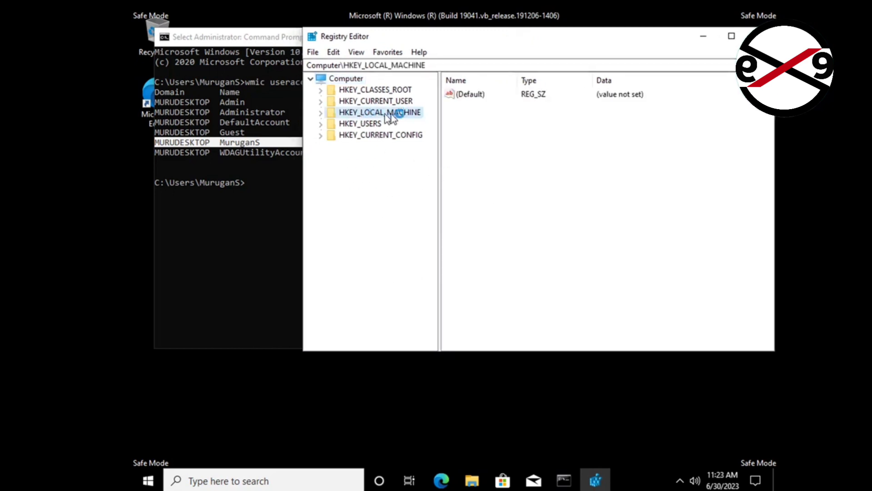
left_click(321, 112)
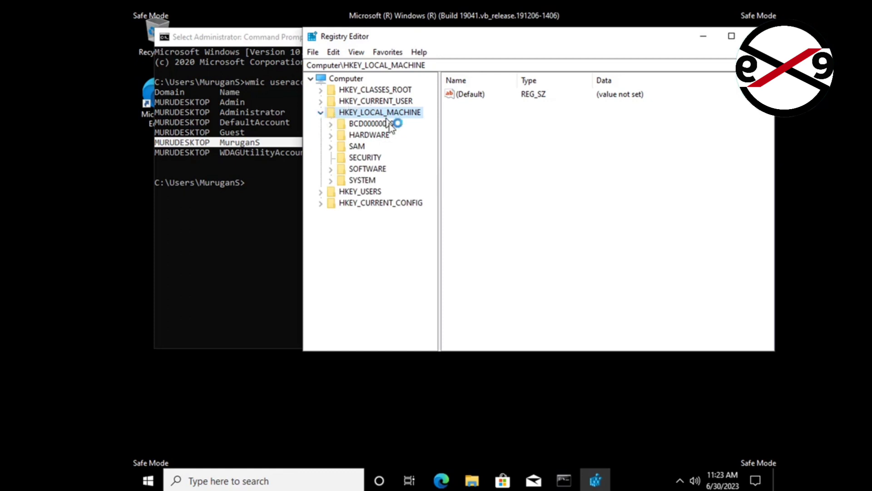
left_click(377, 169)
left_click(331, 170)
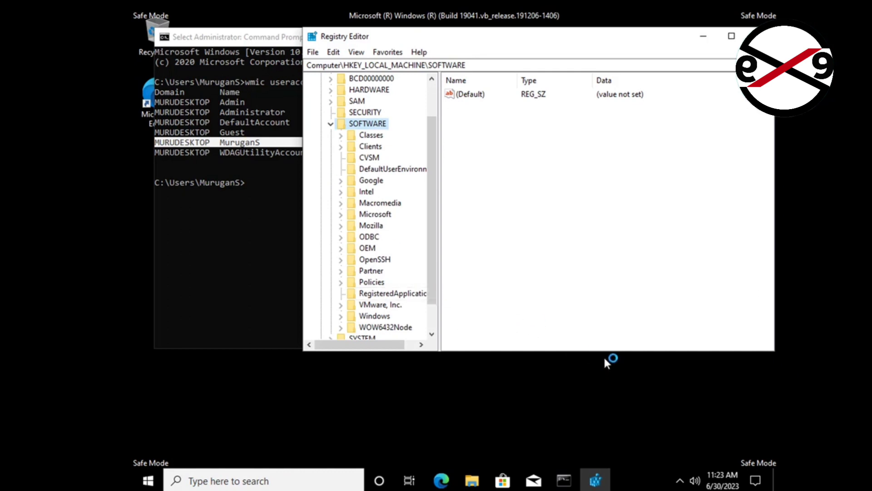
left_click_drag(603, 351, 606, 436)
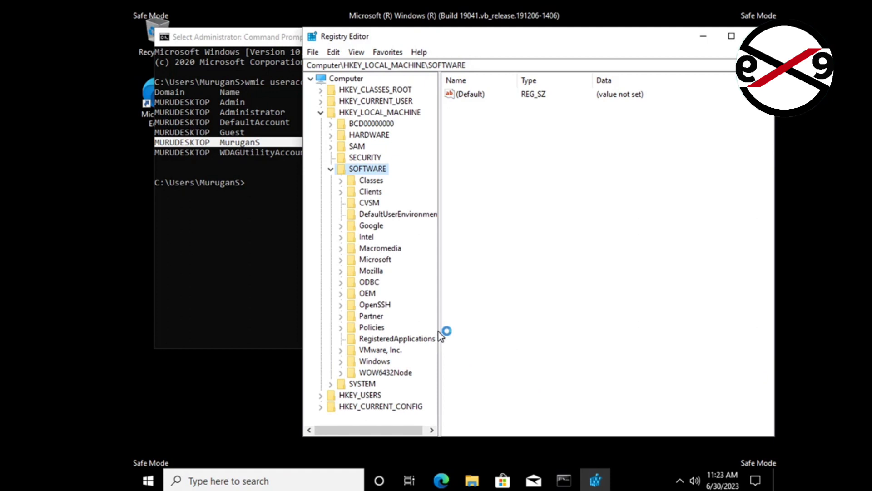
left_click_drag(439, 332, 495, 336)
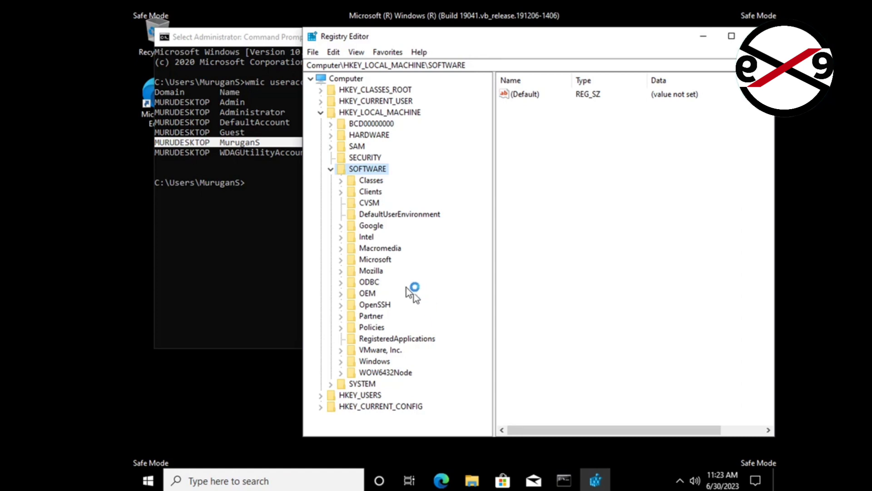
- Expand Microsoft and Windows NT under HKEY_LOCAL_MACHINE\SOFTWARE and select the CurrentVersion key
left_click(381, 259)
left_click(341, 263)
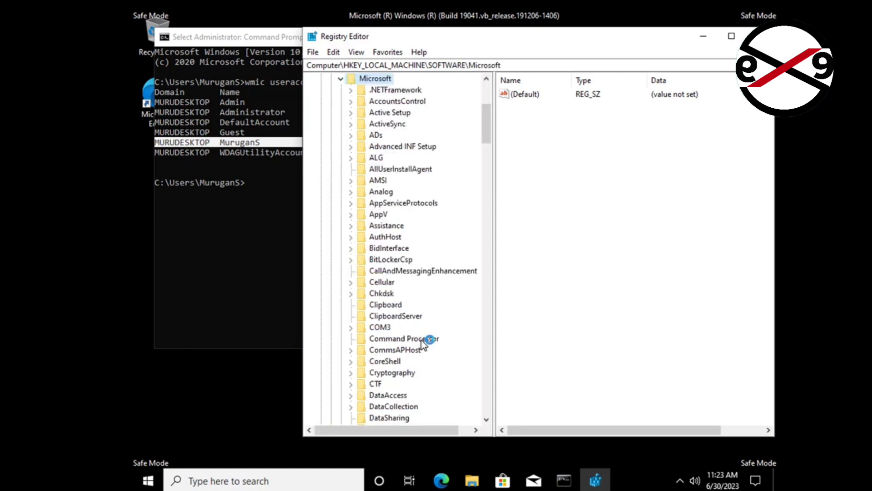
scroll(421, 340, "down", 12)
scroll(421, 340, "down", 18)
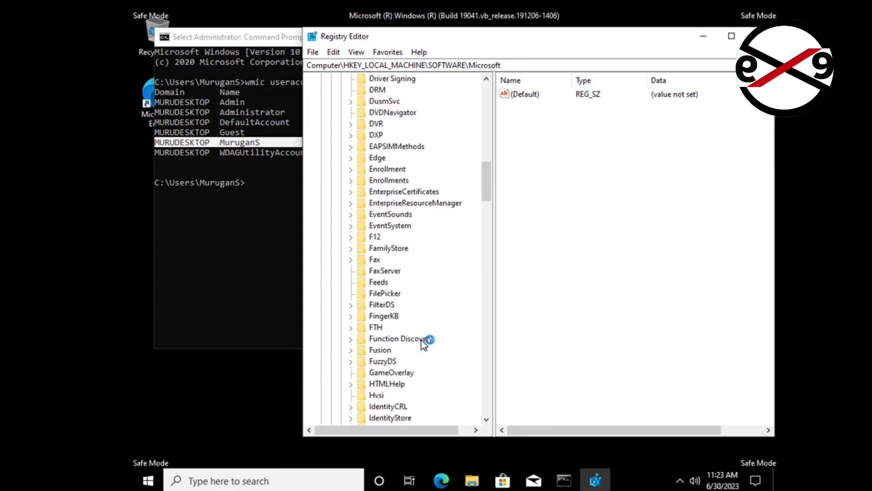
scroll(421, 340, "down", 20)
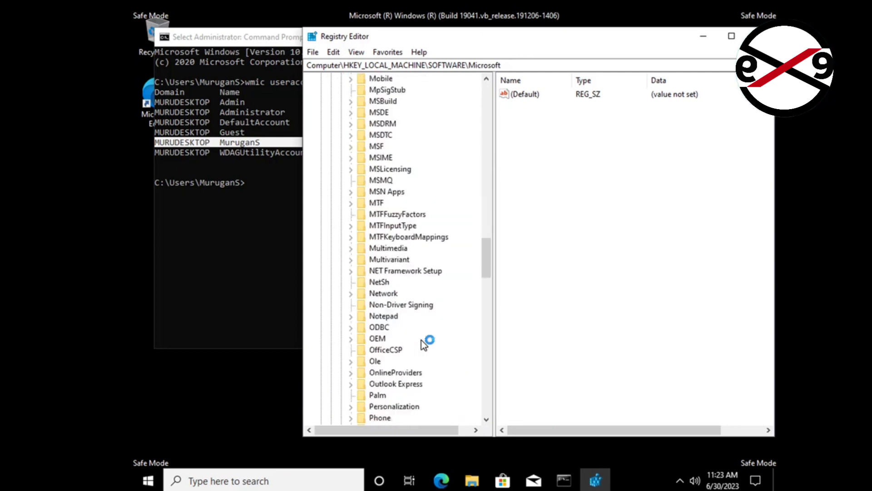
scroll(422, 340, "down", 12)
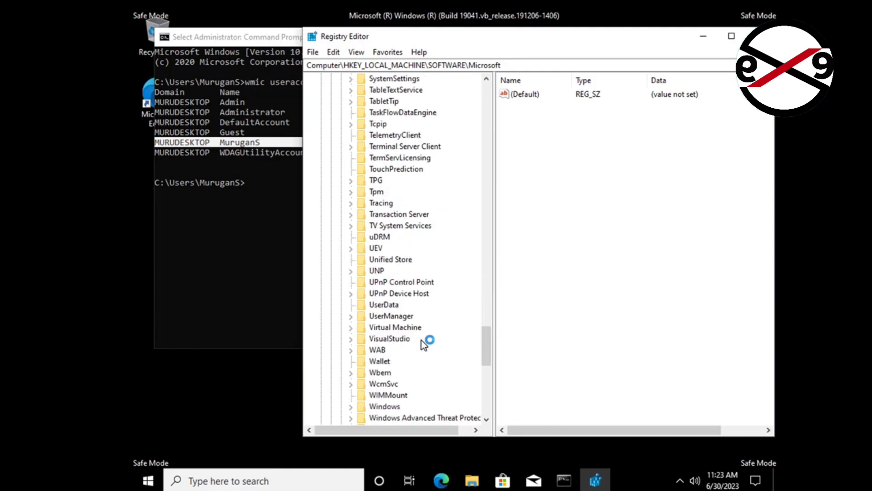
scroll(428, 350, "down", 3)
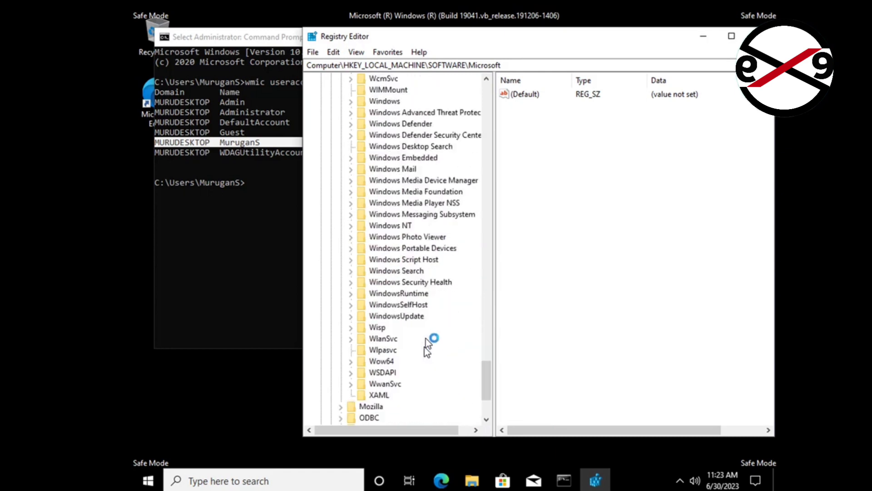
left_click(400, 226)
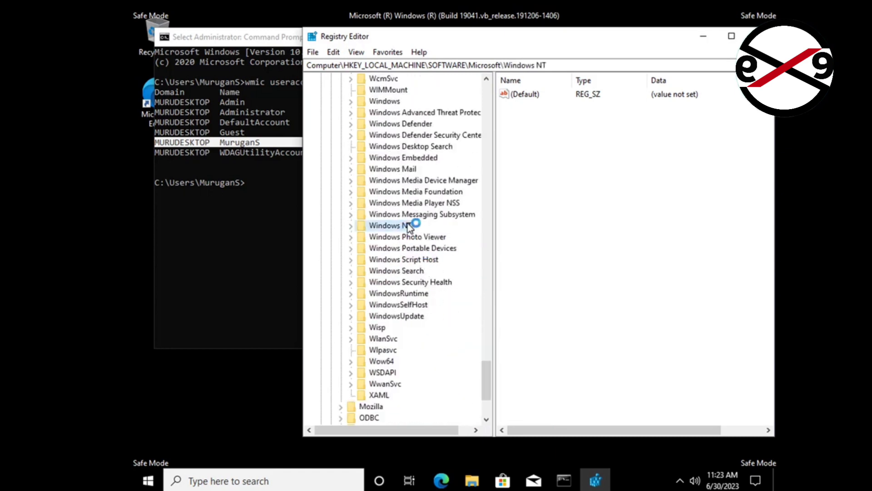
left_click(352, 227)
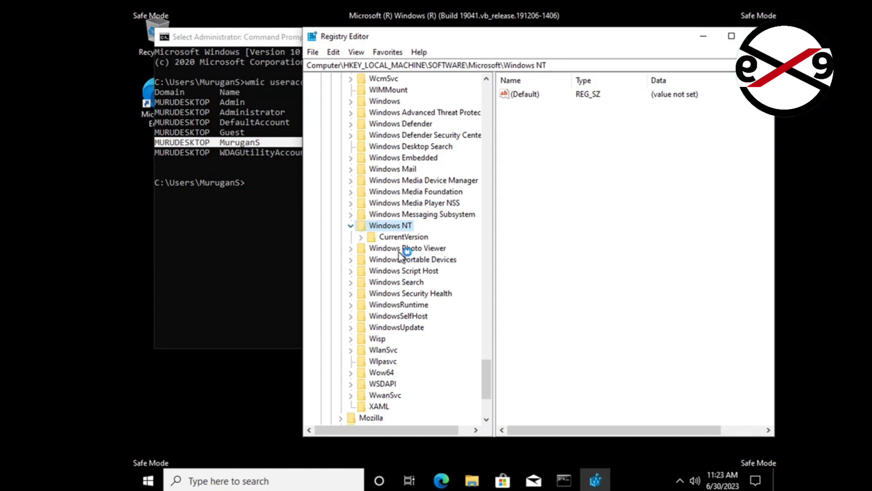
left_click(412, 238)
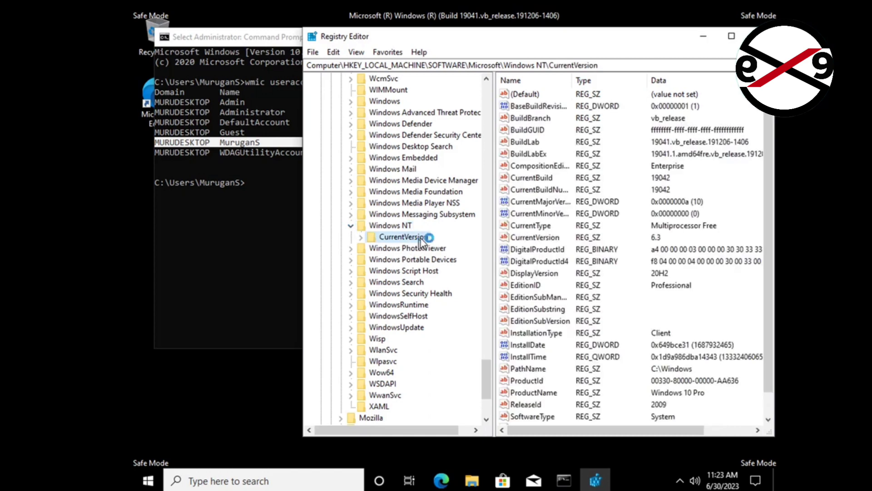
- Expand CurrentVersion under Windows NT, select and expand its ProfileList key, and widen the key tree so the full SID names are readable
left_click(362, 238)
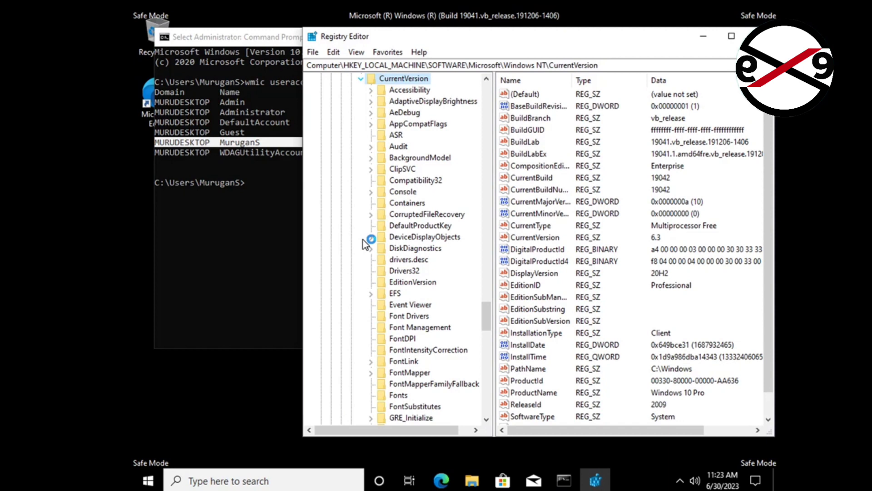
left_click(398, 258)
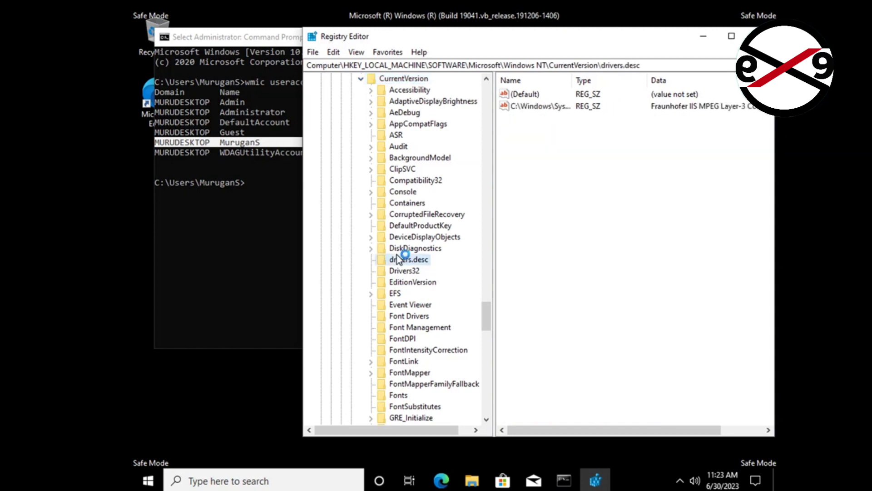
key("p")
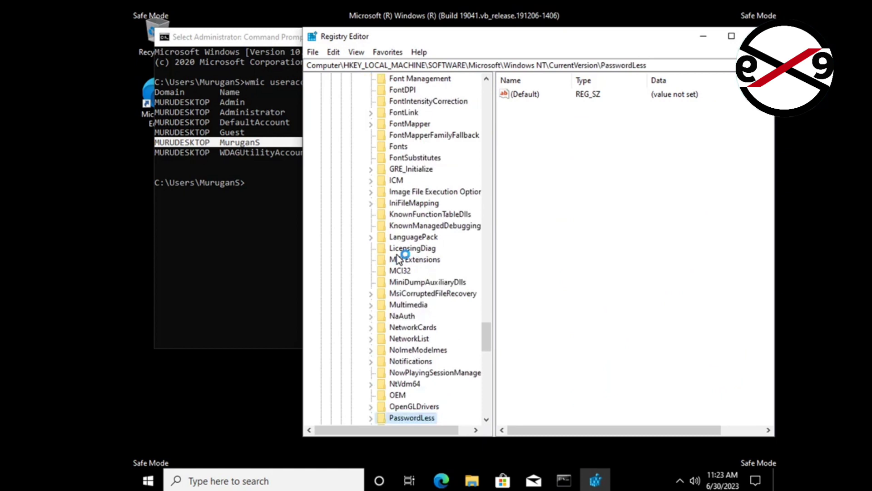
scroll(447, 314, "down", 8)
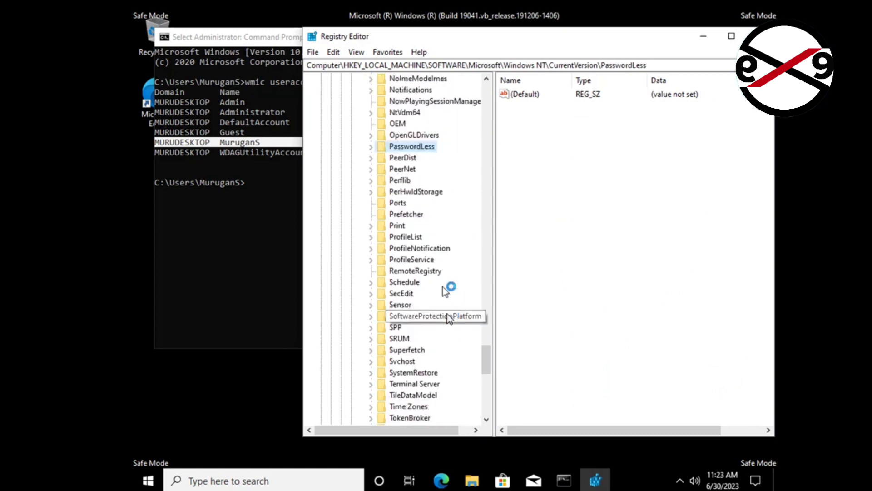
left_click(408, 236)
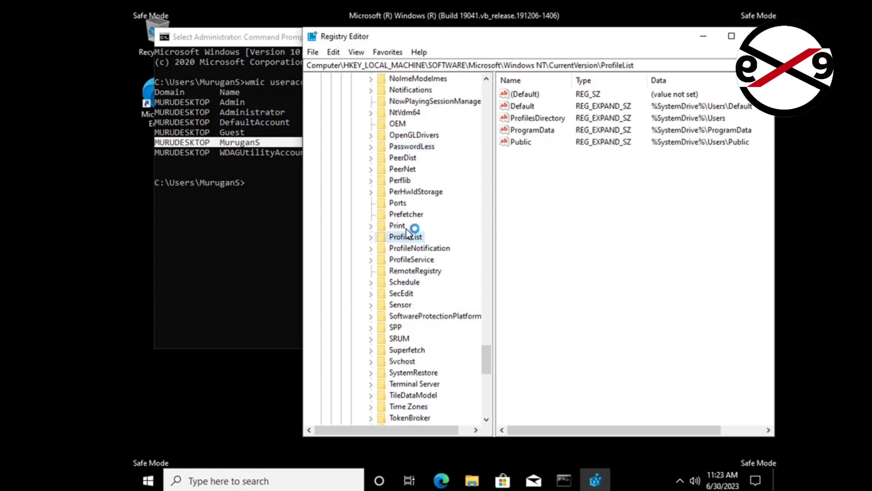
left_click(372, 237)
left_click_drag(494, 314, 636, 312)
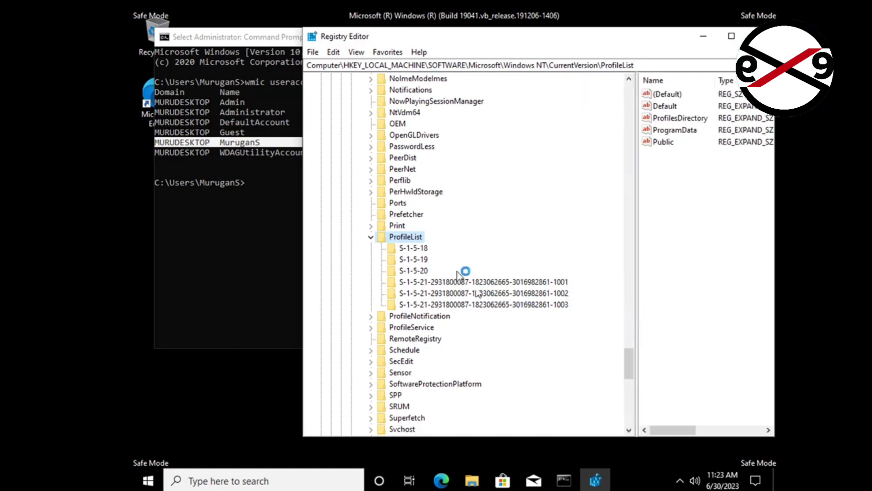
- Move Registry Editor aside to compare SIDs with Command Prompt, select the ProfileList key ending in 1003, and enlarge its values area
left_click_drag(382, 42, 643, 34)
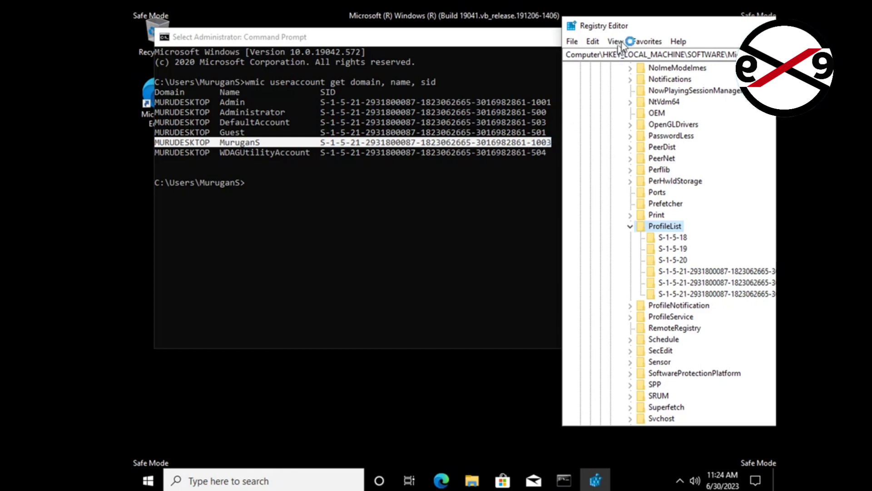
left_click_drag(651, 28, 508, 25)
left_click_drag(402, 34, 346, 34)
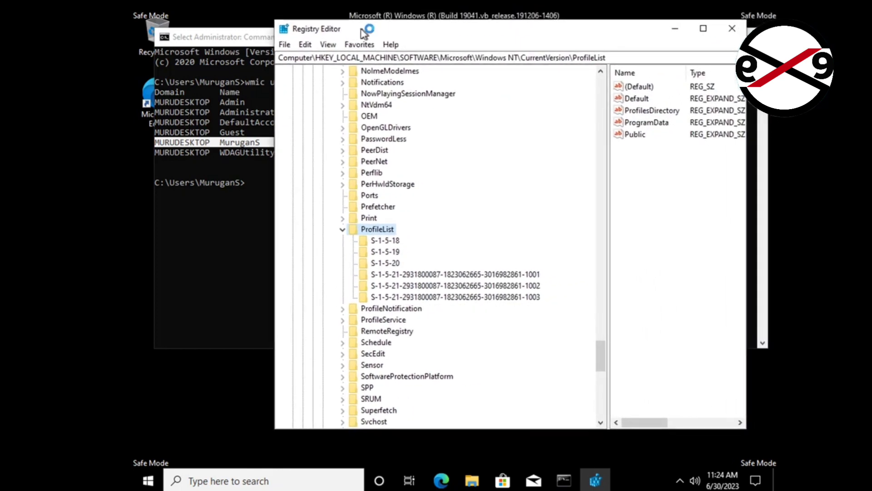
left_click_drag(434, 29, 387, 29)
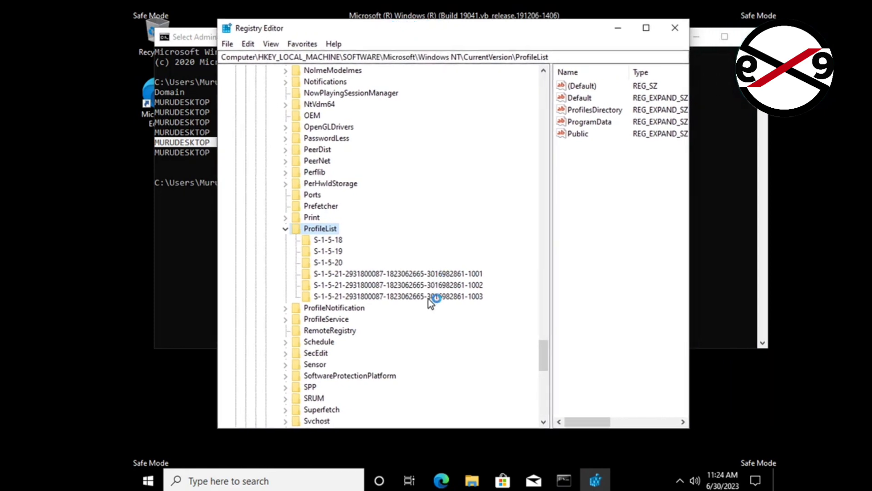
left_click(429, 298)
left_click_drag(551, 313, 498, 315)
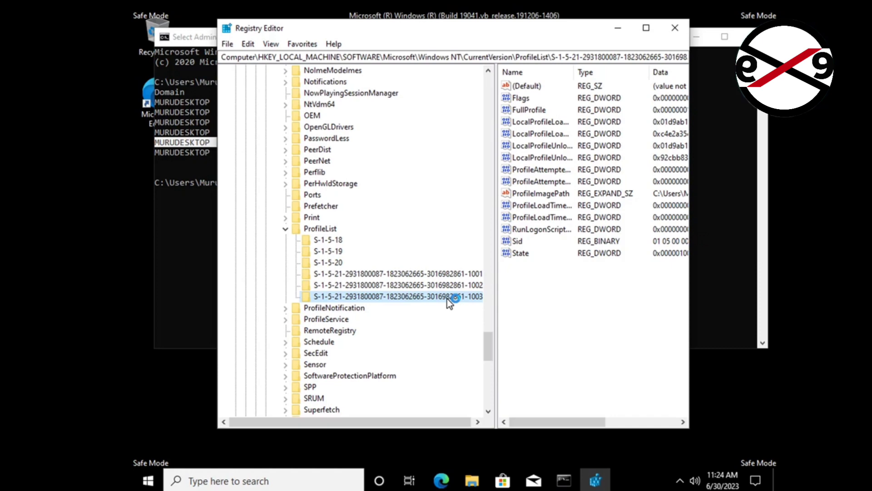
- Switch to File Explorer and open Local Disk (C:) from This PC
left_click(470, 481)
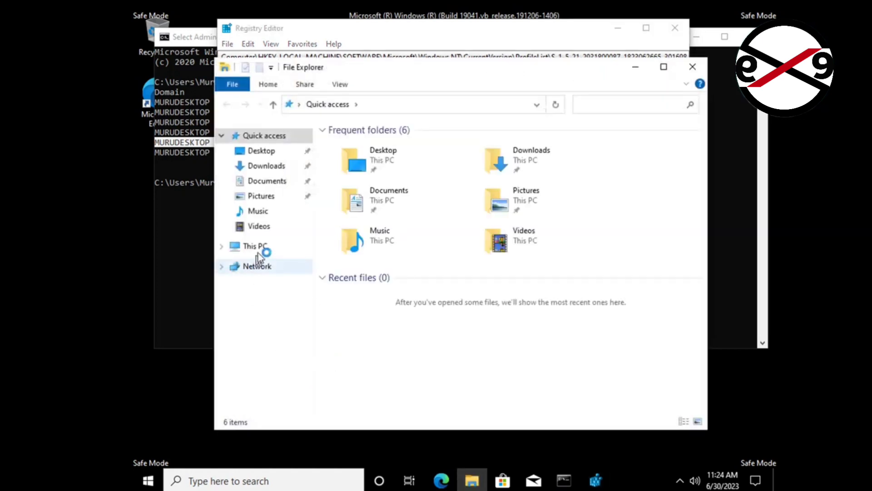
left_click(259, 249)
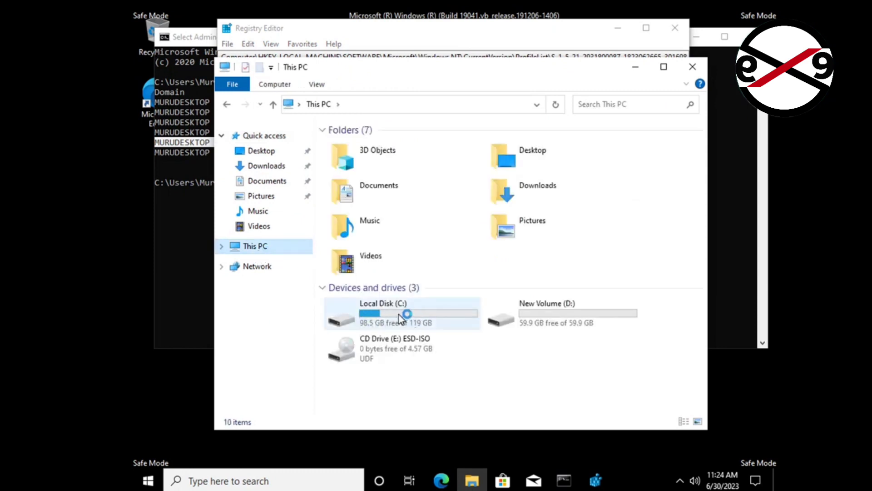
double_click(399, 315)
- Change the folder options to show hidden files, folders, and drives, and apply the setting
left_click(340, 86)
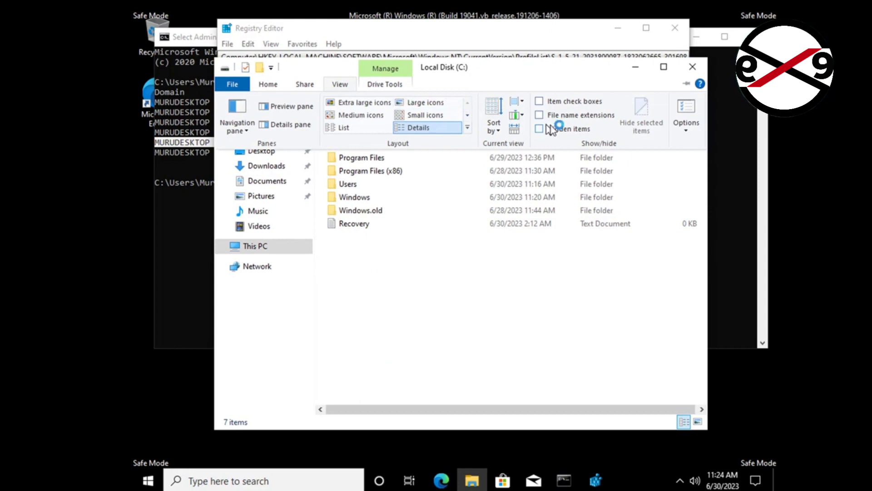
left_click(687, 128)
left_click(689, 142)
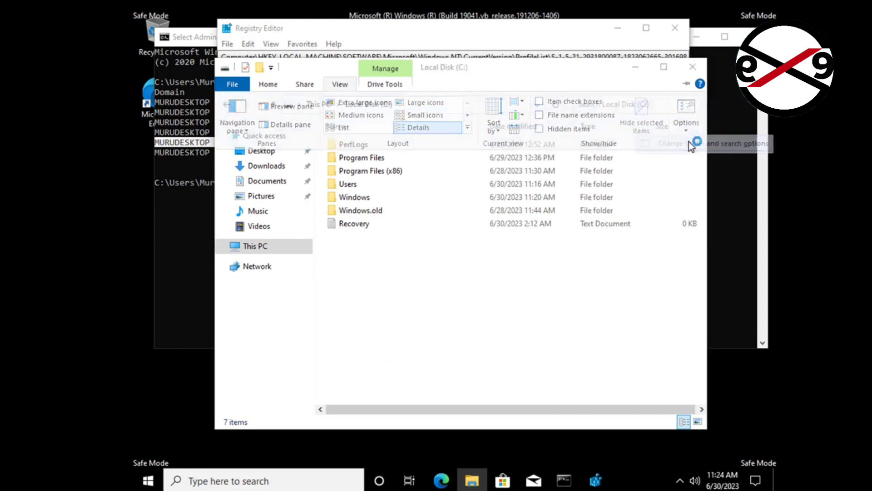
left_click(277, 159)
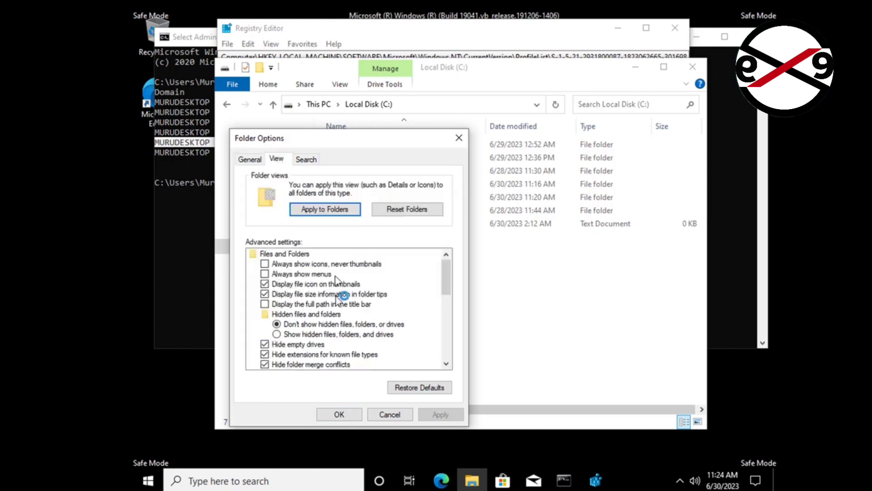
left_click(284, 335)
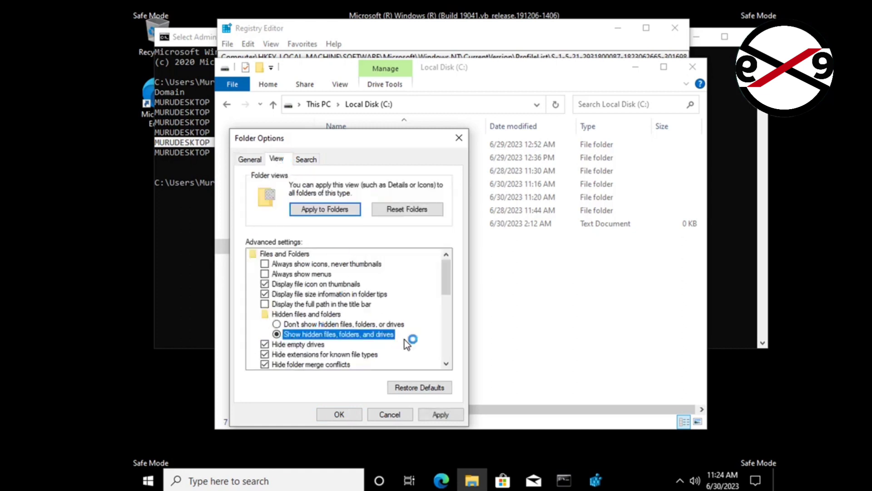
left_click(439, 414)
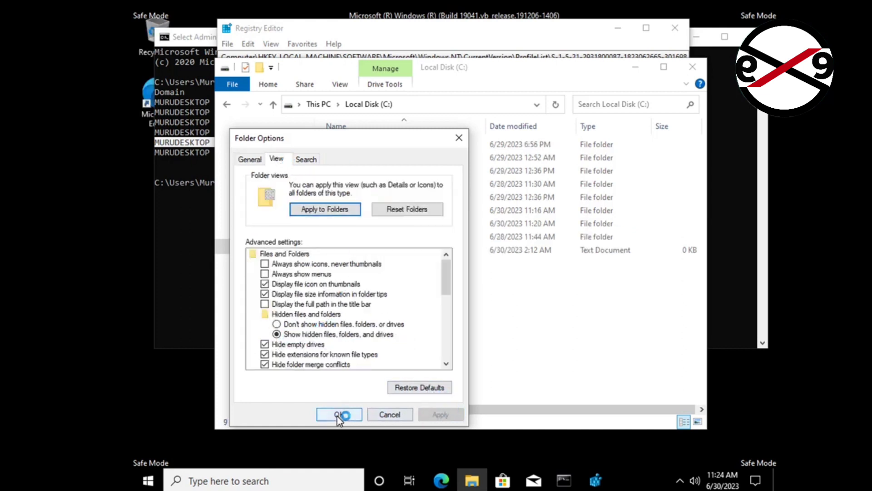
left_click(339, 414)
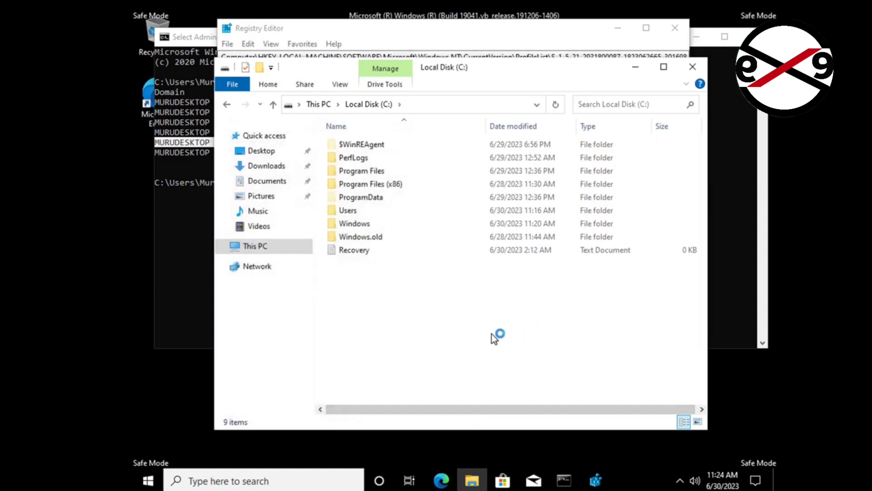
- Open the signed-in user's profile folder under C:\Users, check its full path, and minimize File Explorer
double_click(350, 211)
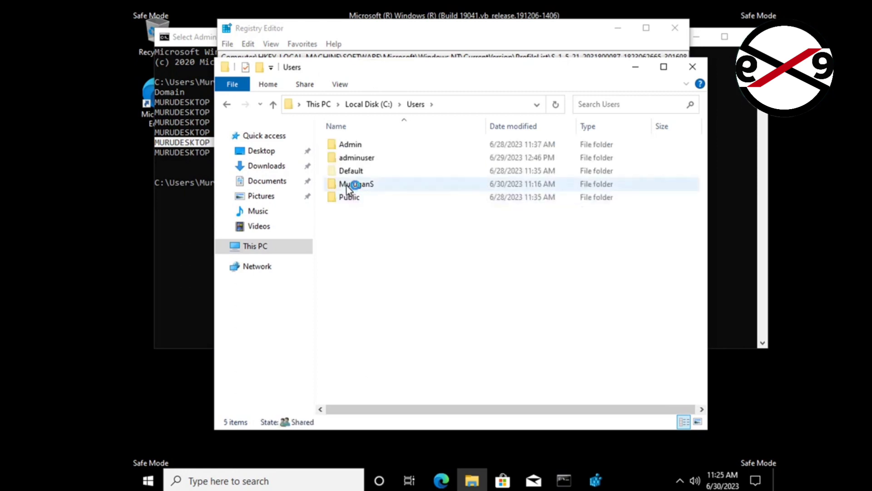
left_click(399, 184)
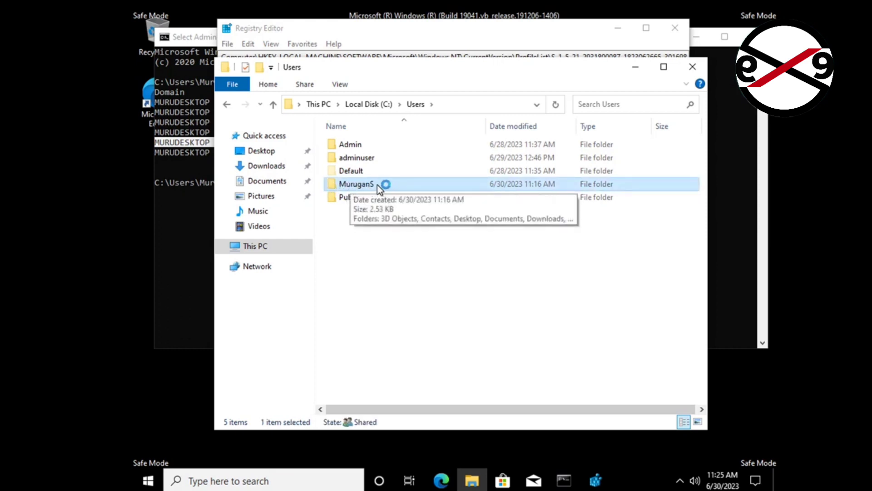
double_click(377, 184)
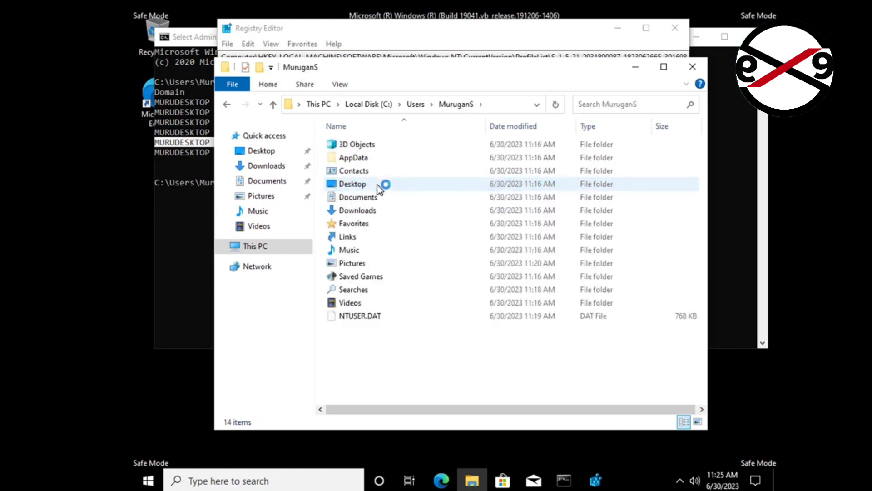
left_click(513, 106)
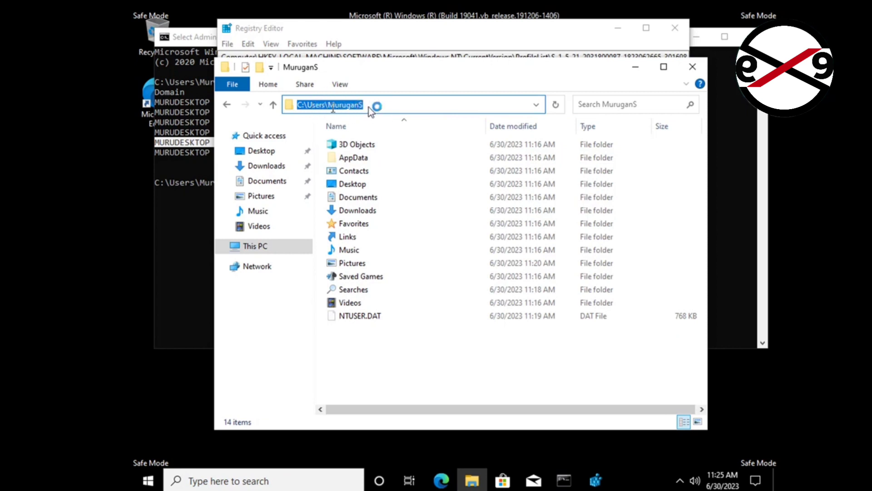
left_click(636, 68)
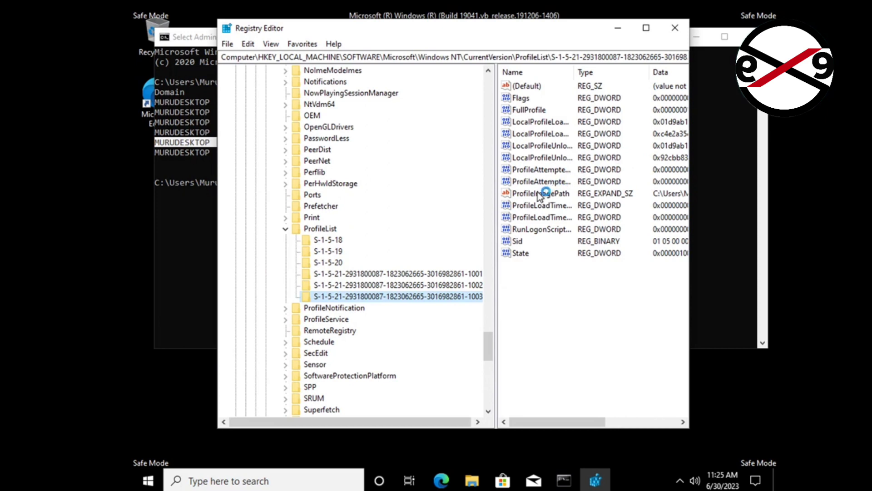
- Check that the ProfileImagePath value of the SID key ending in 1003 matches the user's profile folder path, and close its dialog
left_click(540, 194)
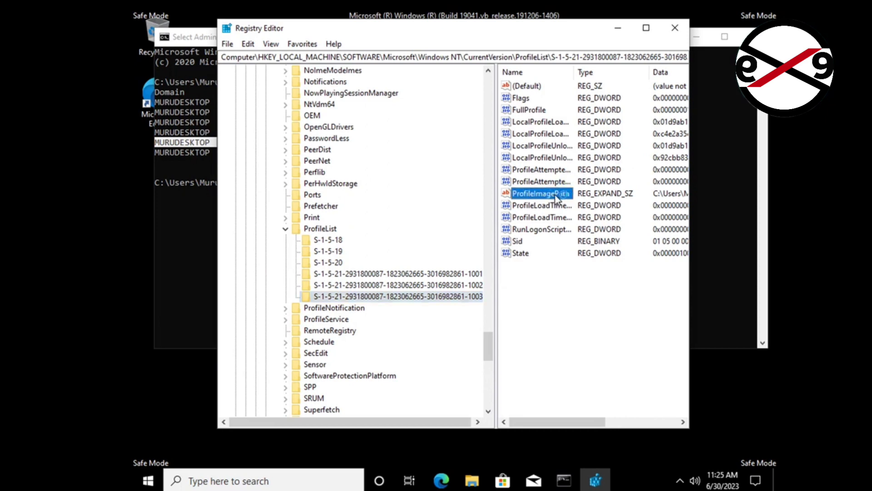
double_click(555, 196)
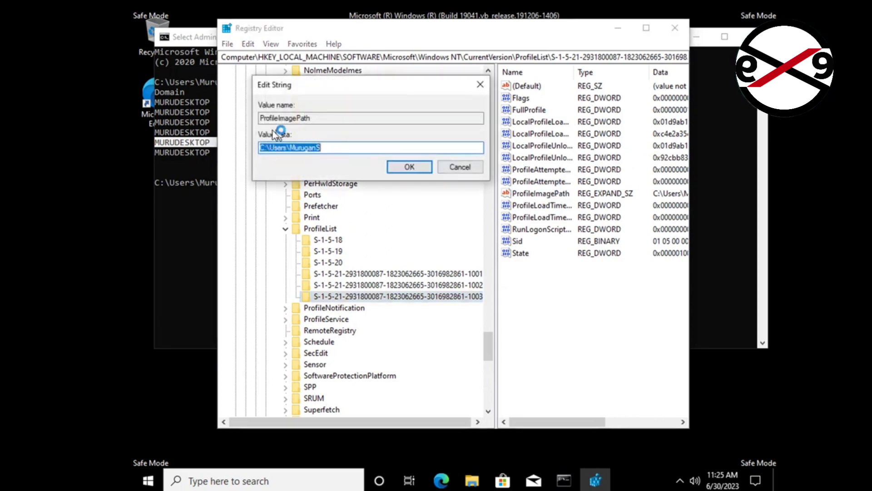
left_click(409, 170)
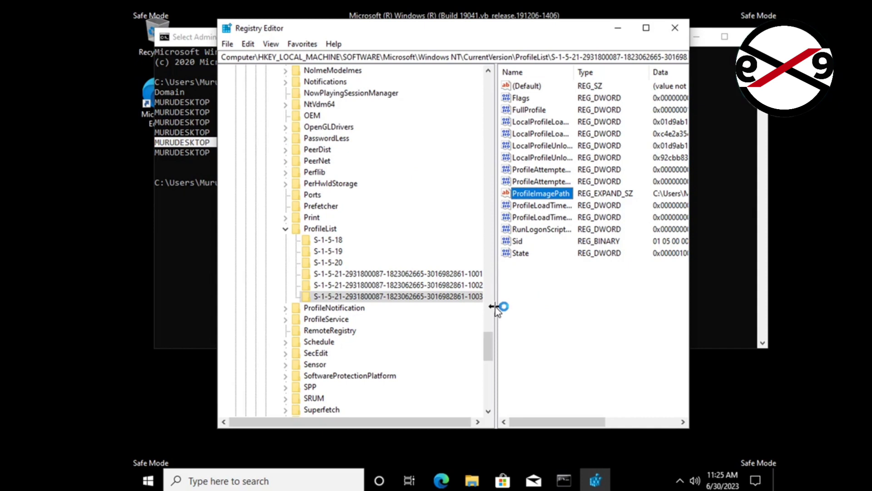
- Add a DWORD (32-bit) value named Refcount to the SID key ending in 1003, and append .bak to the key's name
left_click_drag(496, 307, 521, 311)
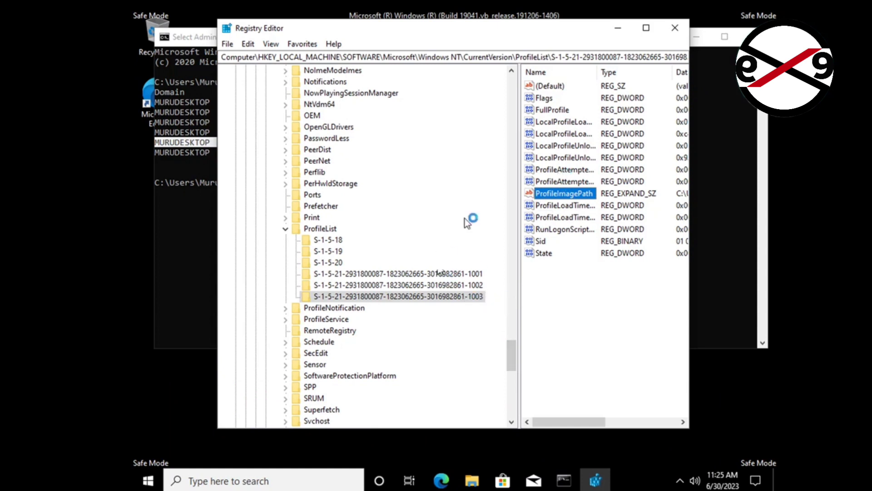
right_click(552, 325)
mouse_move(586, 333)
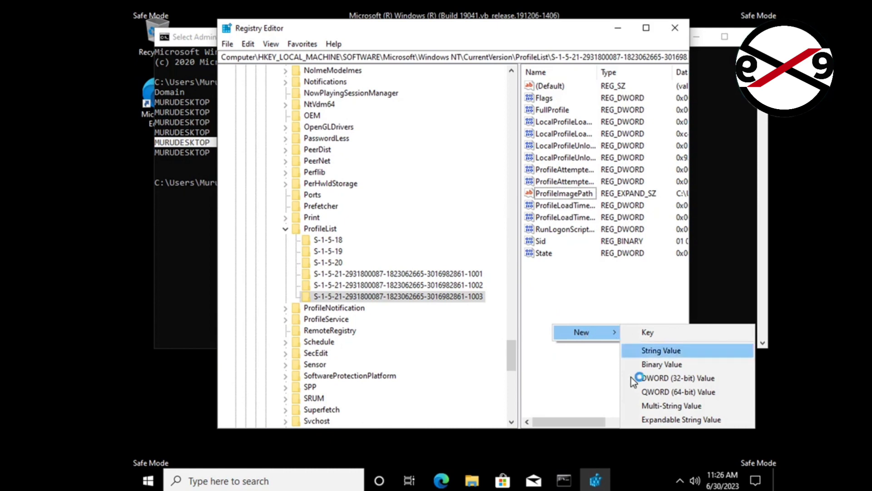
left_click(646, 378)
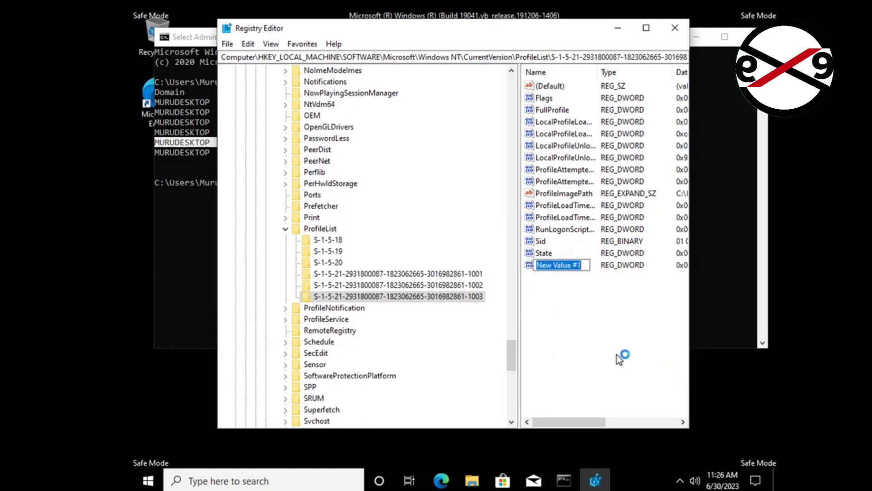
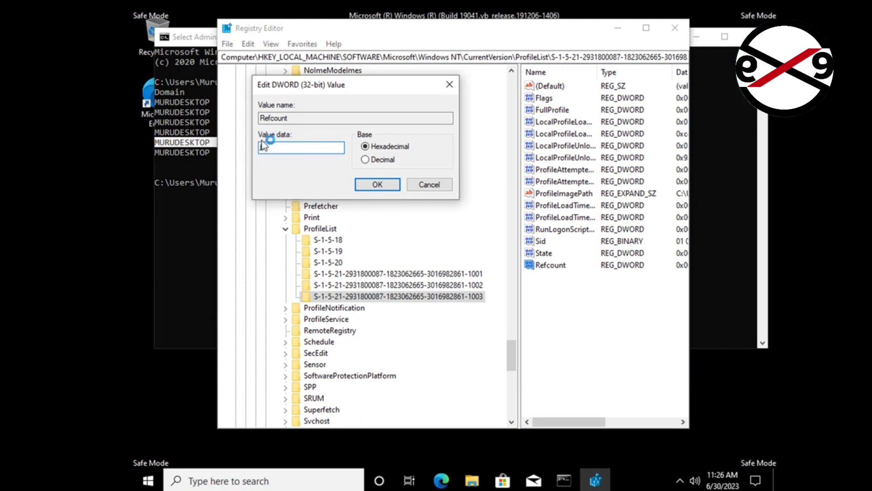
left_click(388, 185)
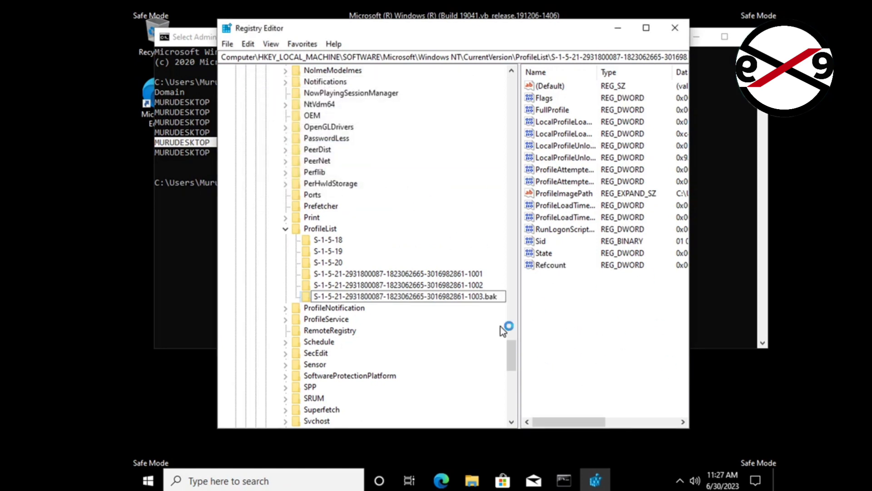
key("Return")
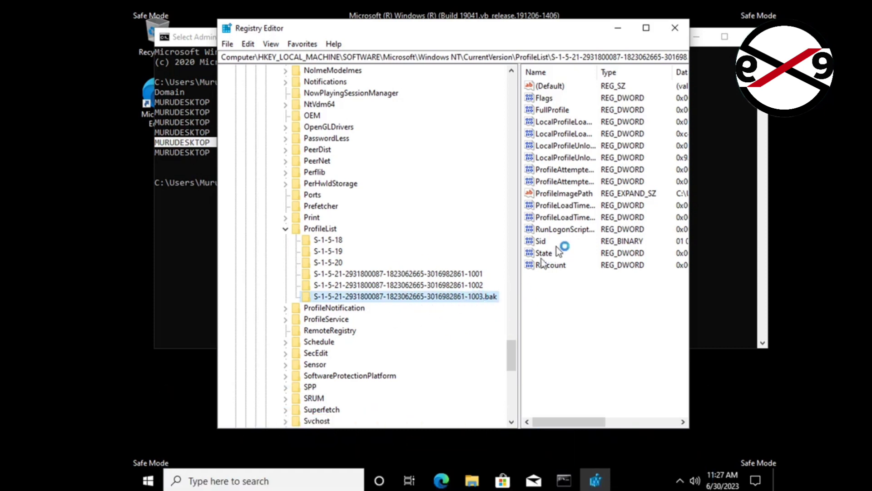
- Compare the .bak key's ProfileImagePath data with the profile folder path in File Explorer, and close the value without changes
left_click(579, 194)
double_click(579, 193)
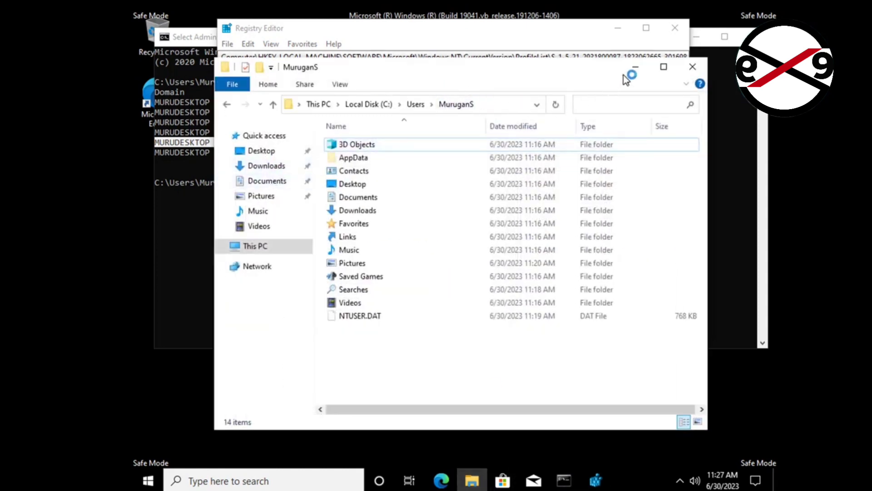
left_click(501, 109)
left_click(636, 67)
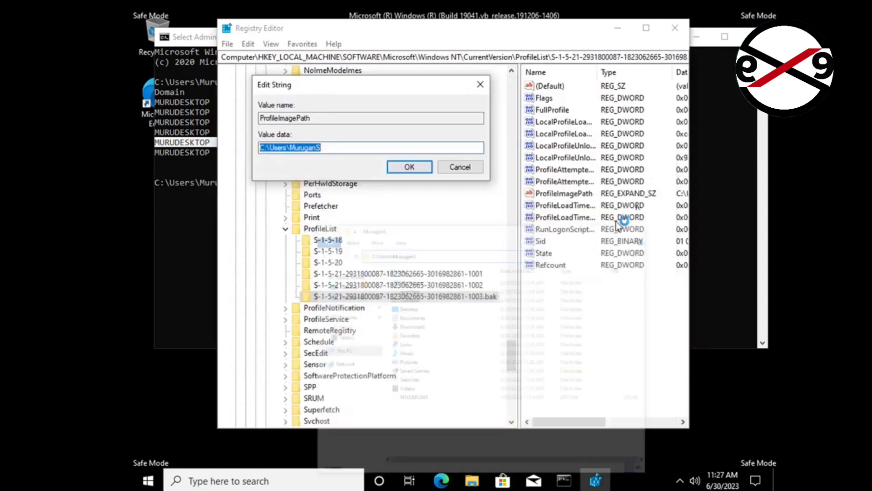
left_click(461, 166)
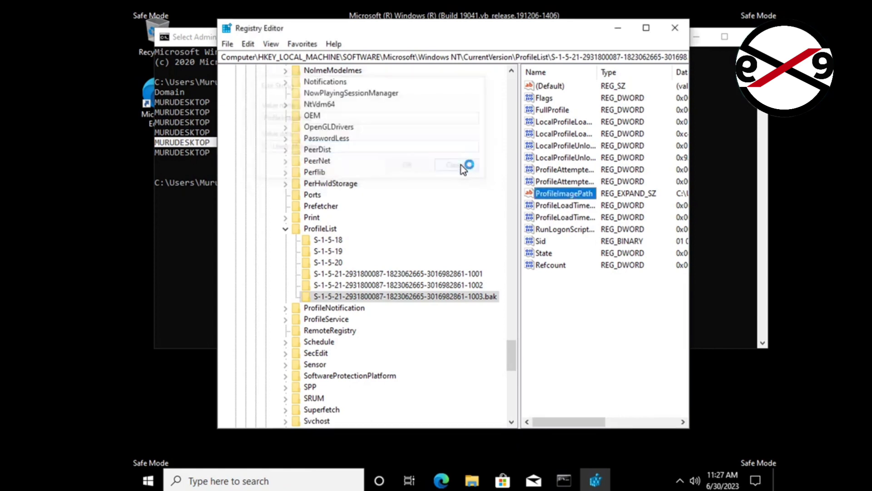
- Remove the .bak suffix from the SID key ending in 1003, and confirm its Refcount value data as 0
right_click(487, 301)
left_click(514, 368)
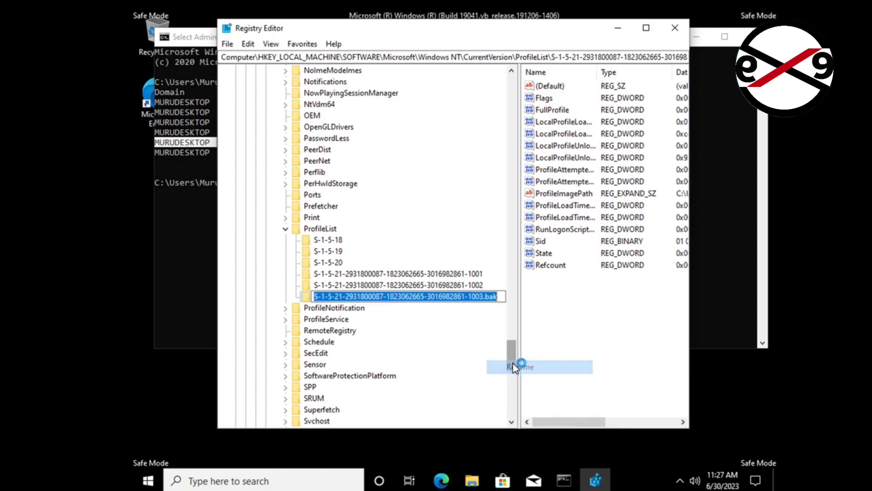
left_click(503, 298)
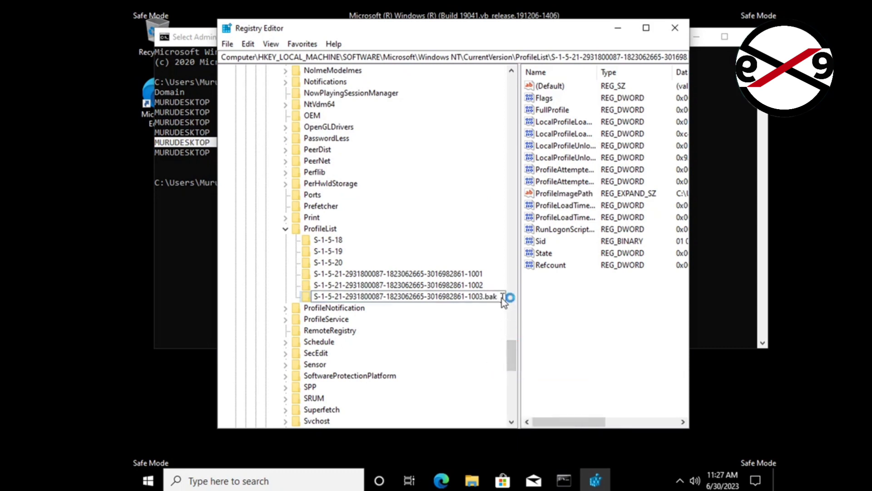
key("BackSpace")
key("Return")
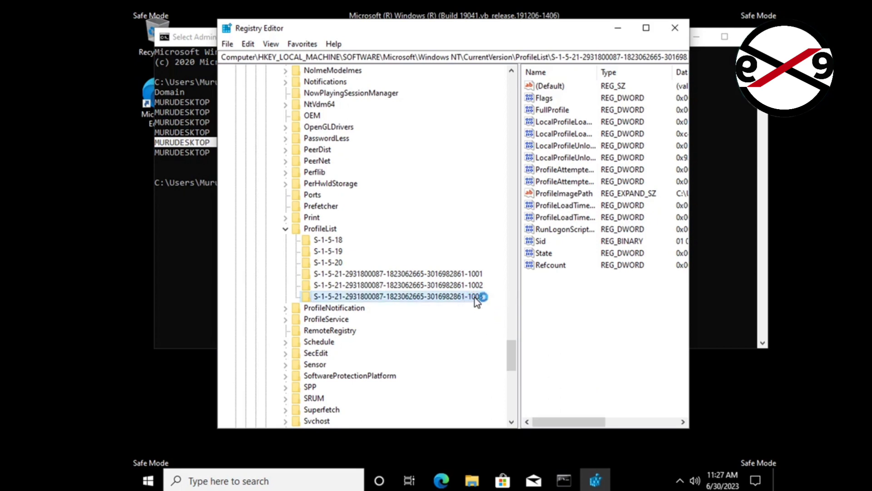
double_click(555, 266)
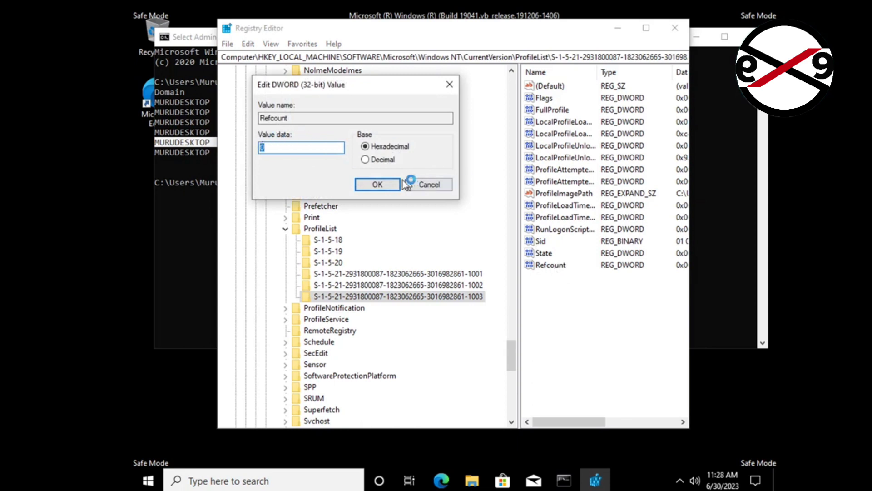
left_click(384, 184)
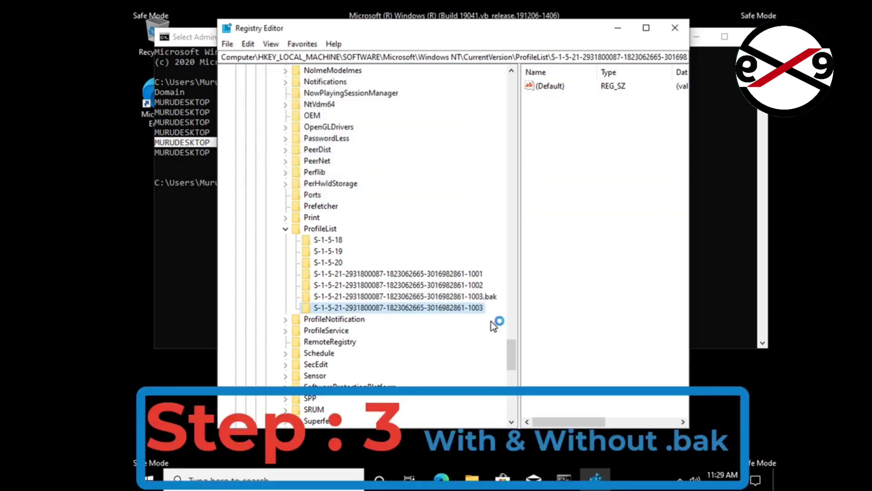
- Compare the two SID keys ending in 1003, and permanently delete the one without the .bak suffix
left_click(473, 296)
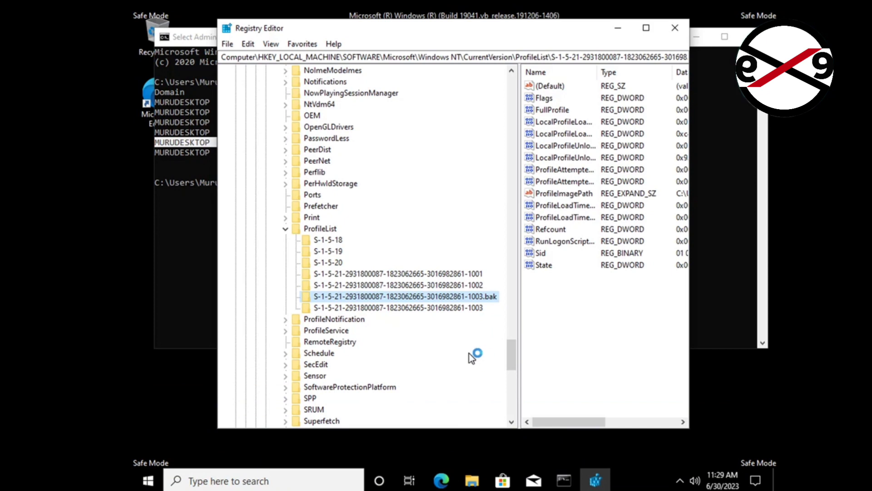
left_click(459, 308)
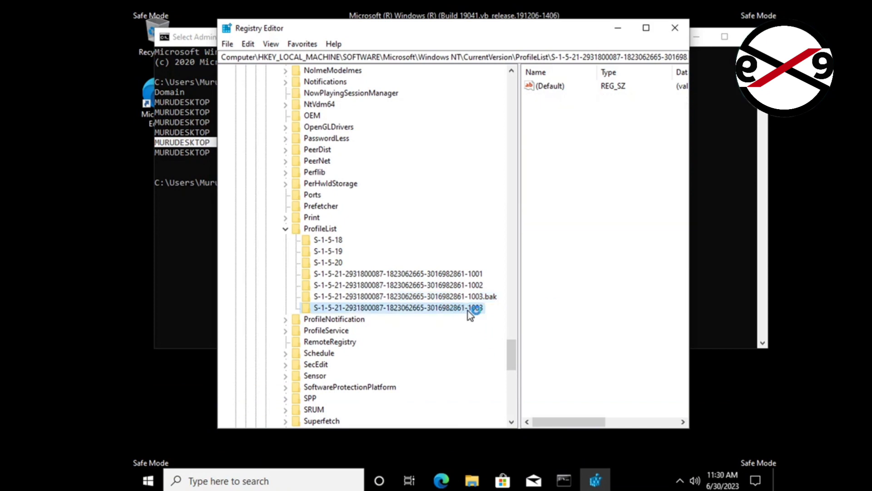
right_click(474, 308)
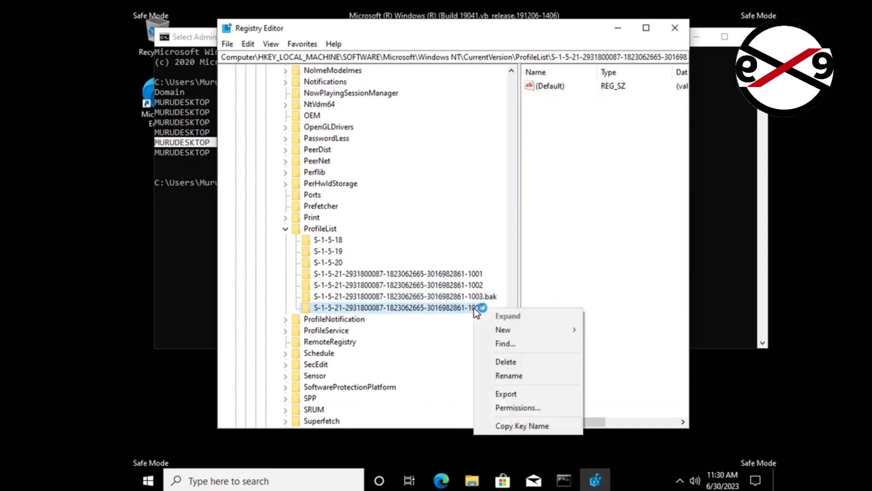
left_click(526, 362)
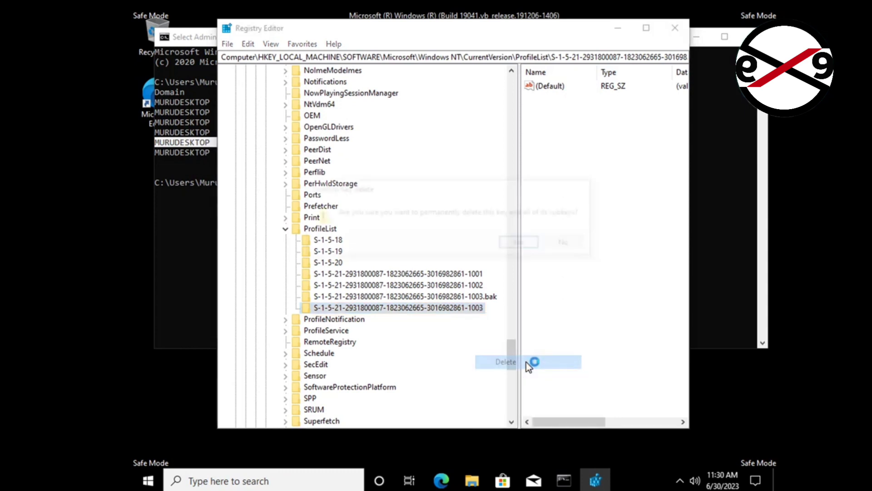
left_click(518, 247)
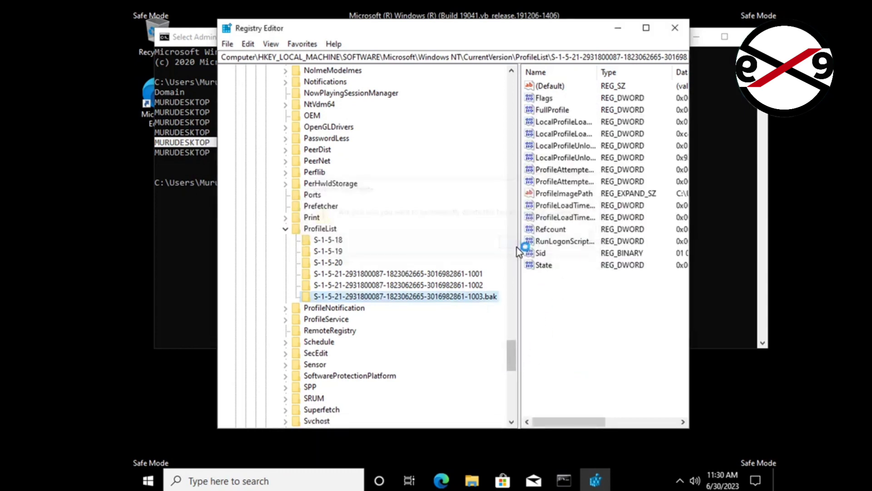
- Rename the remaining .bak key so its name ends in 1003 without the .bak suffix
right_click(474, 298)
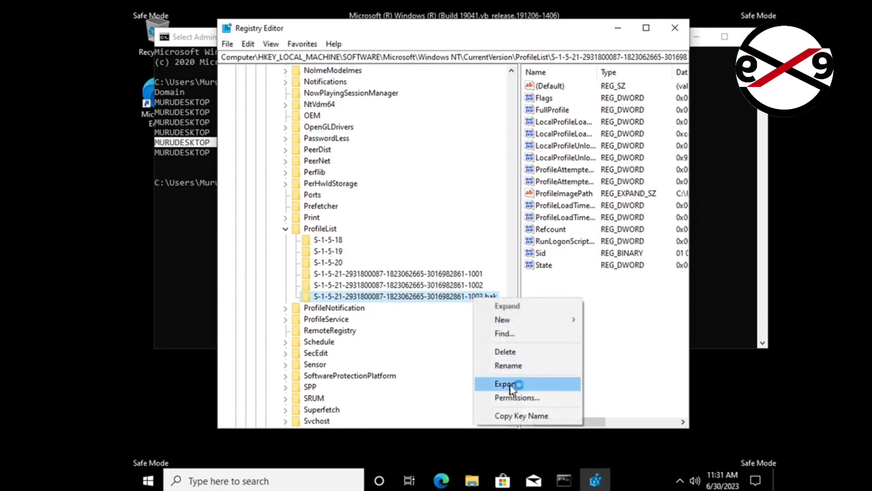
left_click(513, 366)
left_click(497, 298)
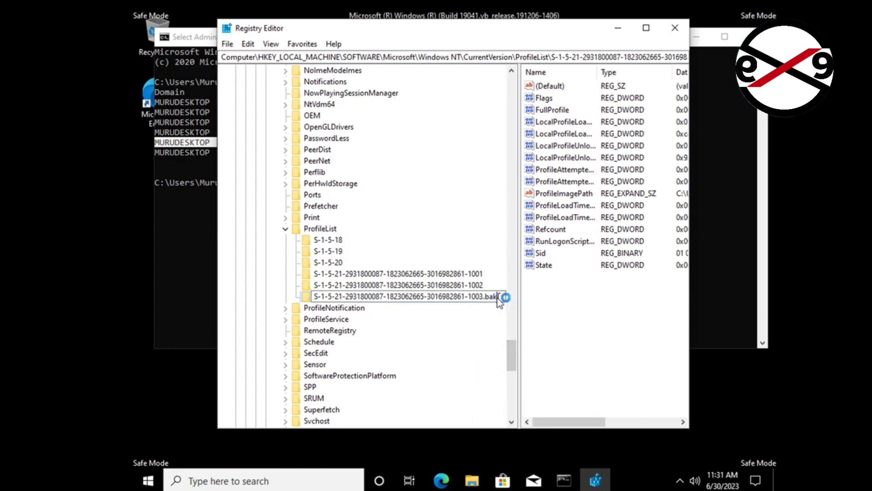
key("BackSpace")
key("BackSpace")
key("BackSpace")
key("BackSpace")
left_click(496, 315)
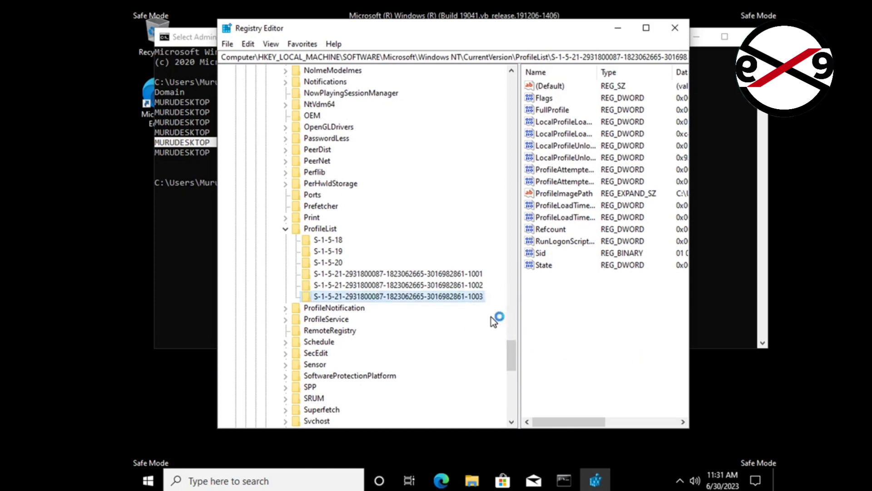
- Compare the renamed key's ProfileImagePath data with the profile folder path in File Explorer, and close the value without changes
double_click(565, 193)
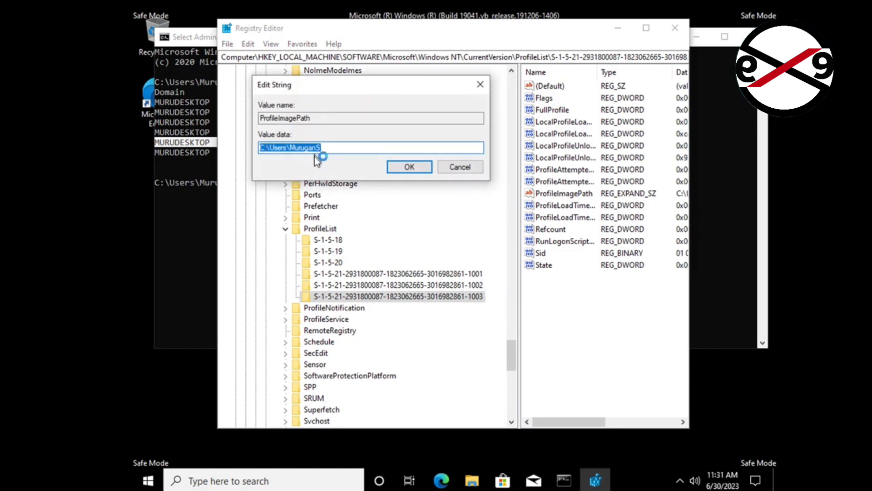
left_click(472, 480)
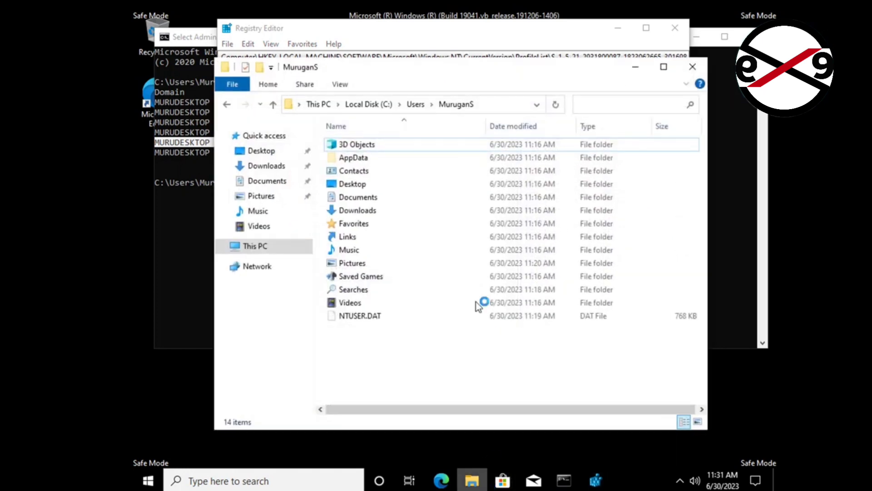
left_click(507, 103)
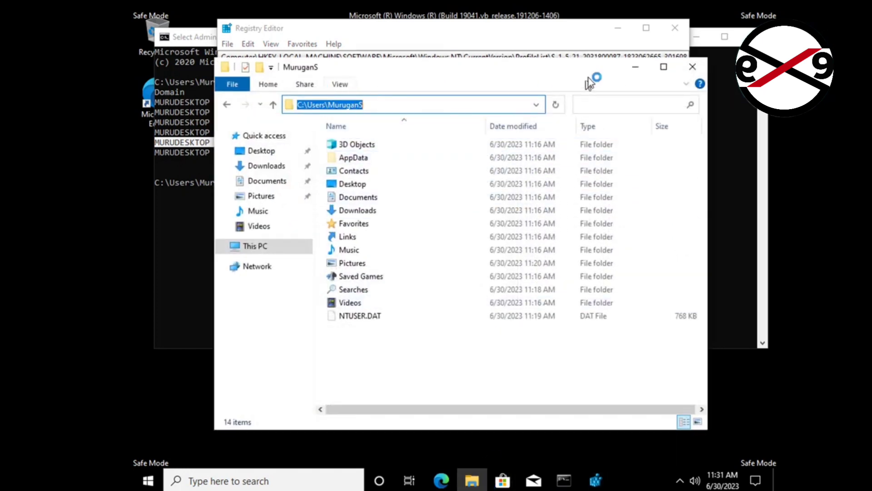
left_click(636, 68)
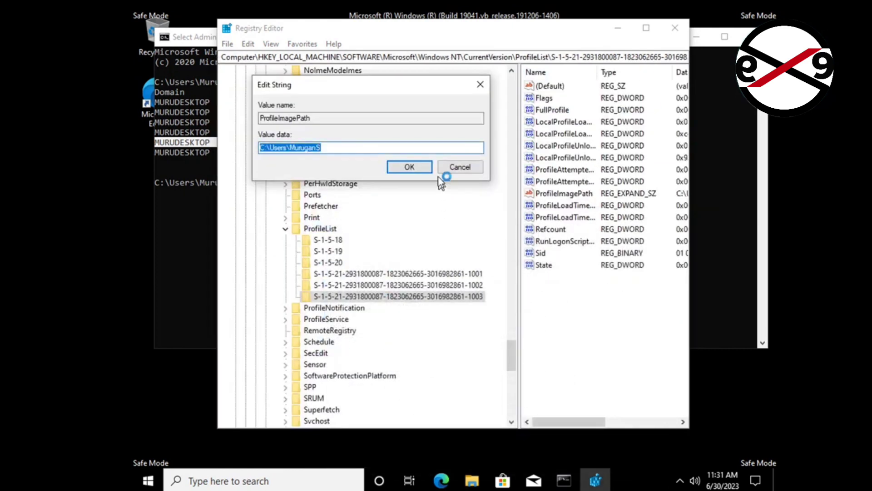
left_click(459, 166)
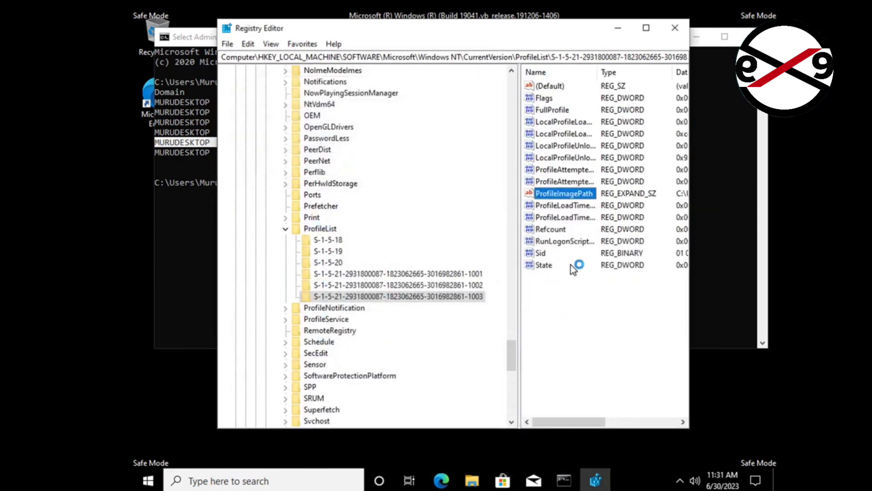
- Check that the Refcount value data of the renamed SID key is 0, and accept it
left_click(552, 230)
double_click(551, 230)
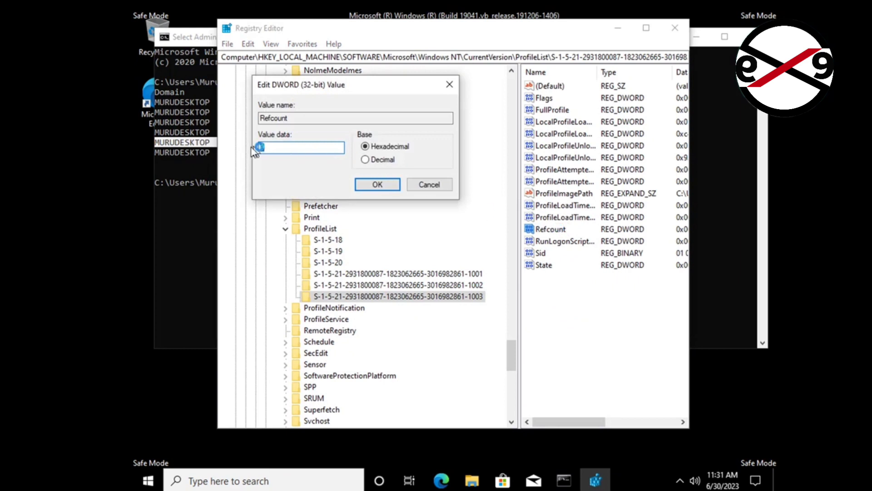
left_click(377, 184)
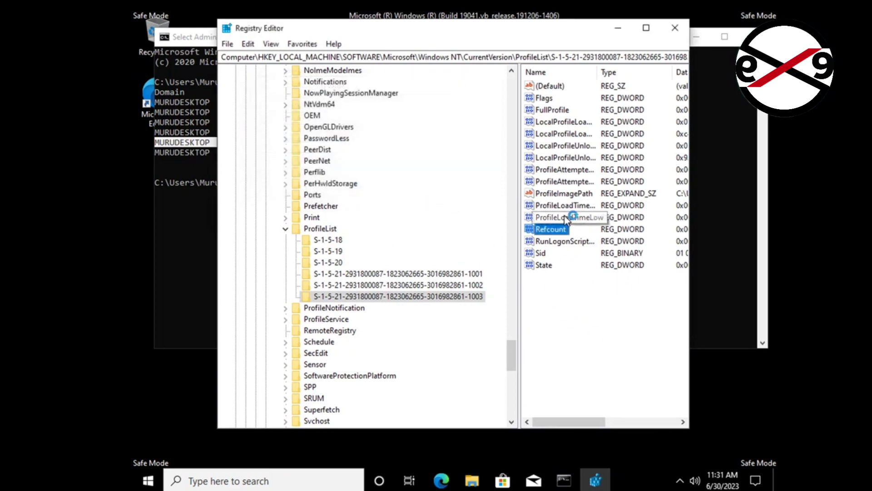
- Close Registry Editor, and end the Command Prompt session with the exit command
left_click(675, 29)
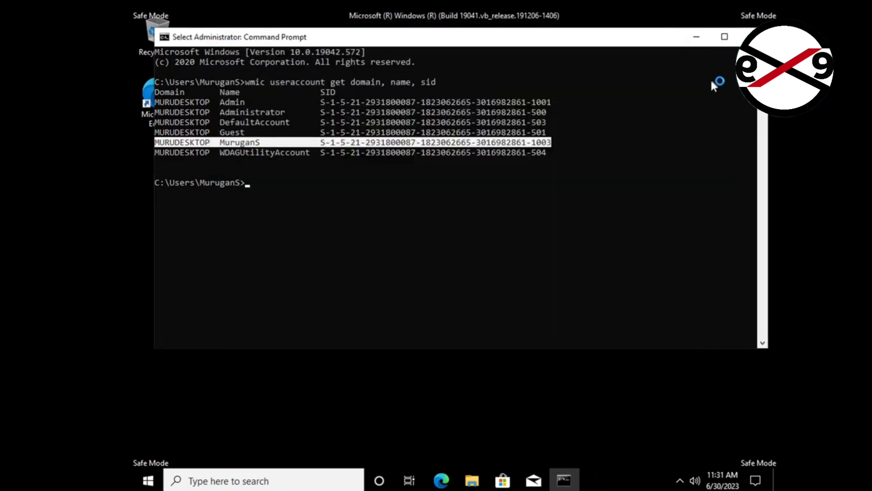
type("ex")
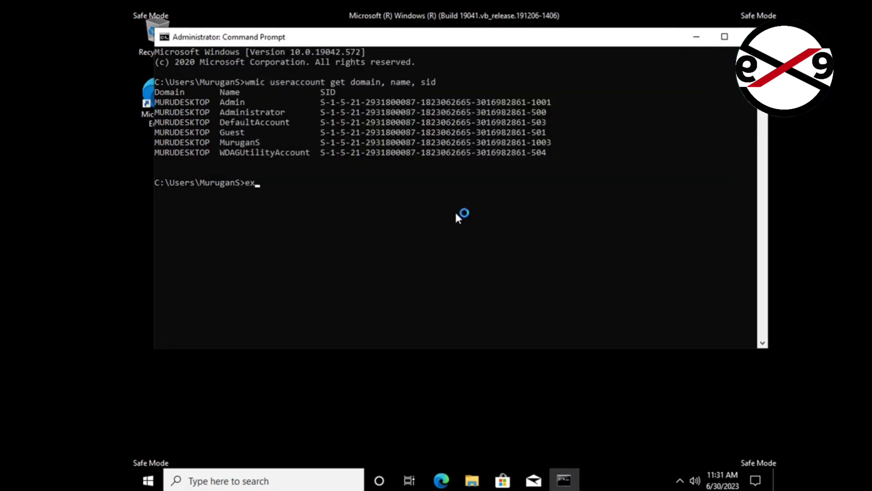
type("itit")
key("Return")
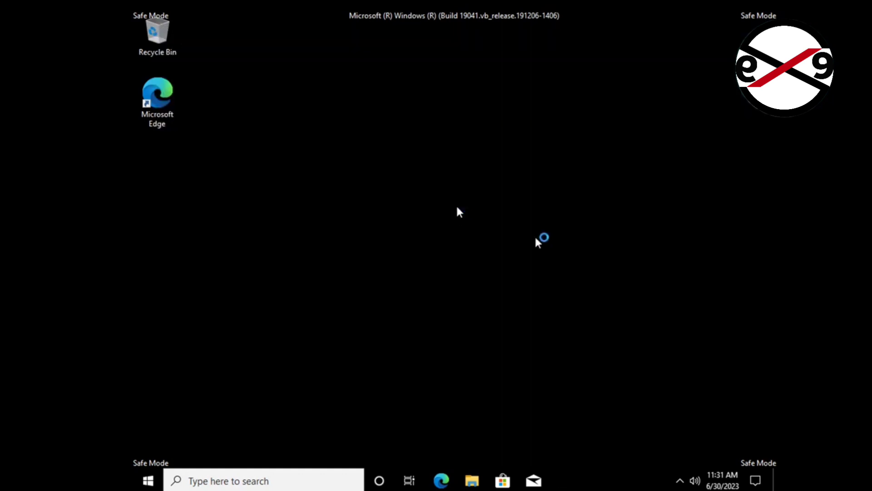
- Restart the computer, and enter the account password for the repaired user profile on the sign-in screen
left_click(149, 482)
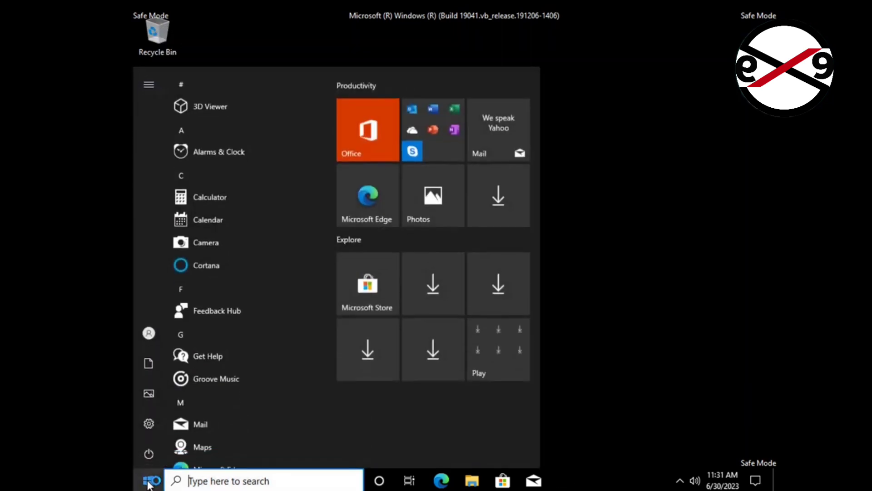
left_click(150, 454)
left_click(185, 426)
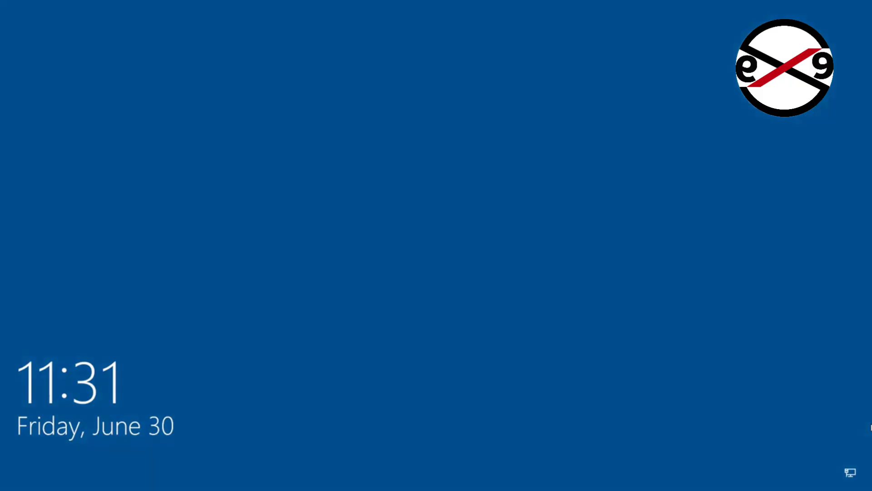
key("space")
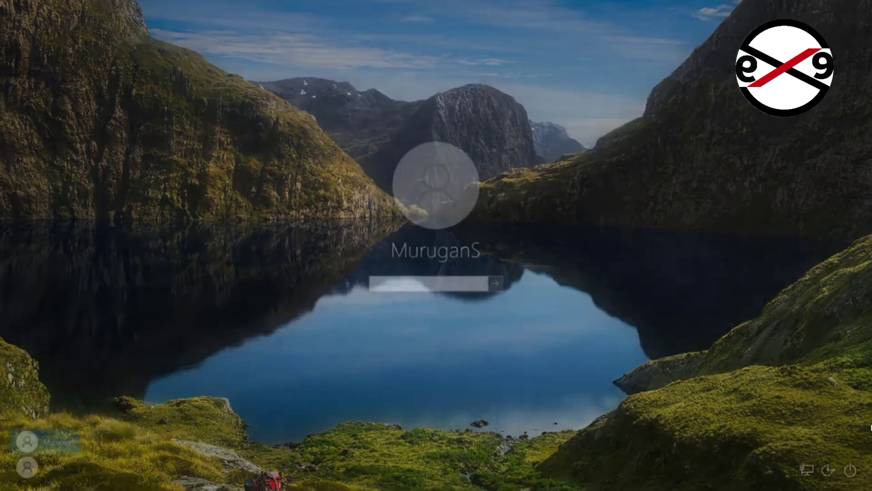
type("•••••")
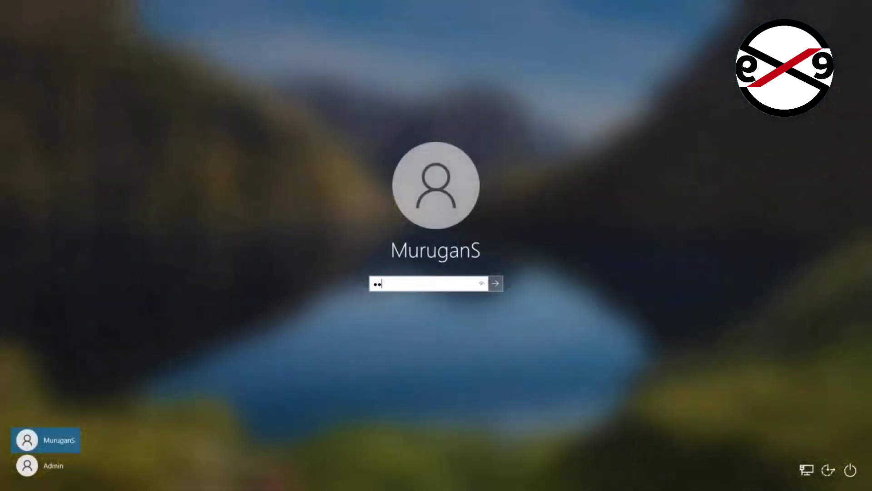